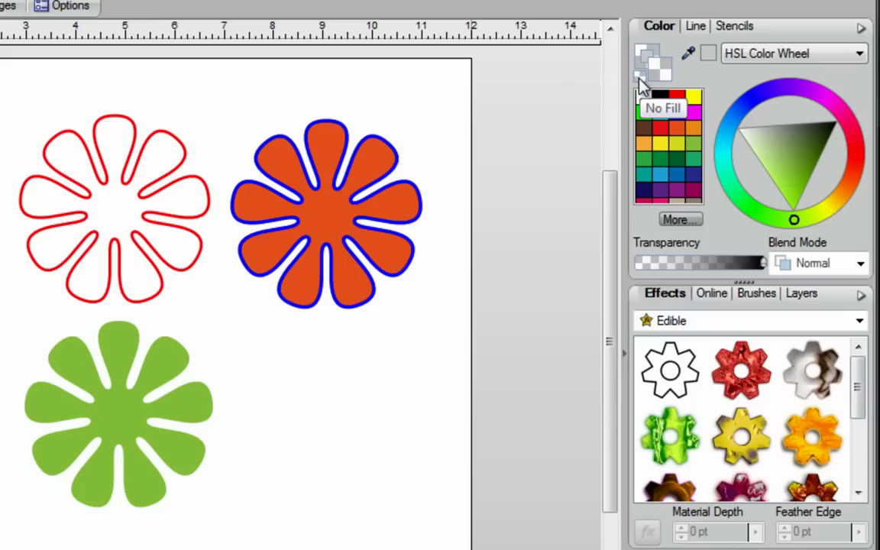
Inspect the line and fill colours of the orange, green and red-outlined flowers by selecting each one
{"action": "left_click", "coordinate": [324, 222]}
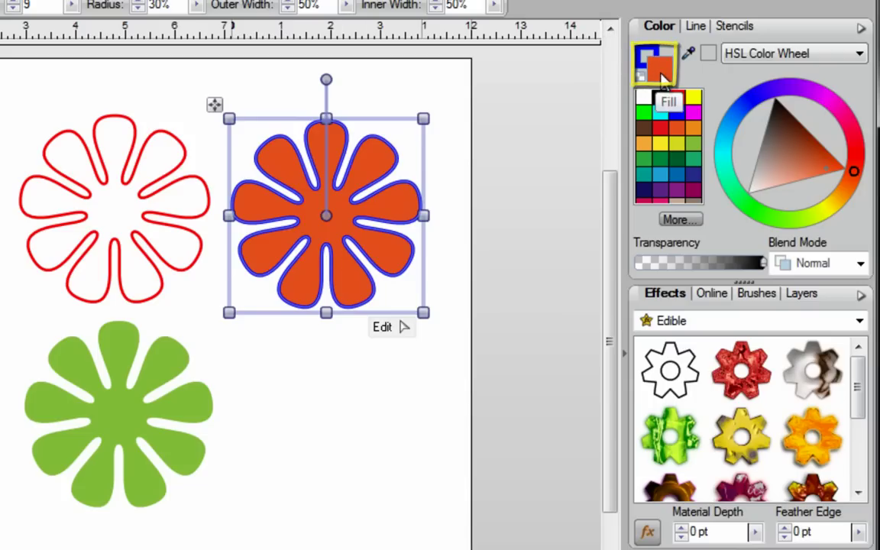
{"action": "left_click", "coordinate": [642, 62]}
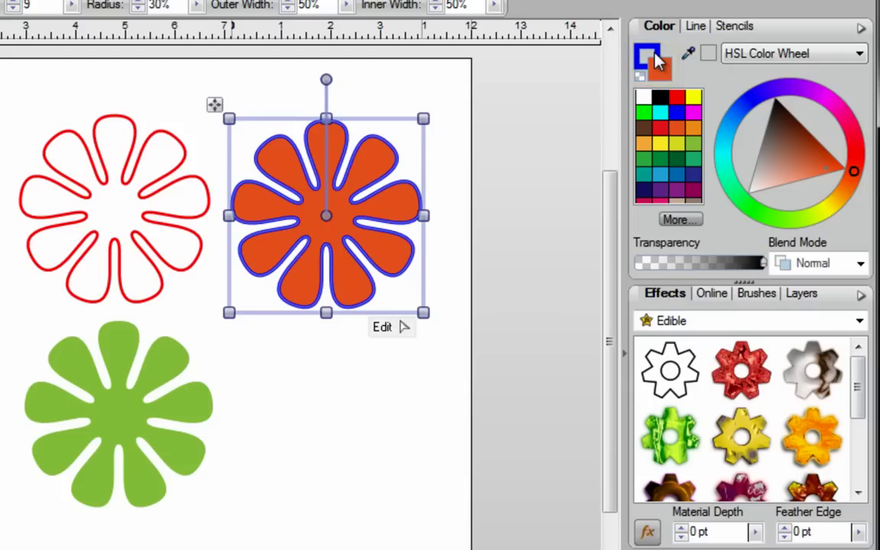
{"action": "left_click", "coordinate": [121, 425]}
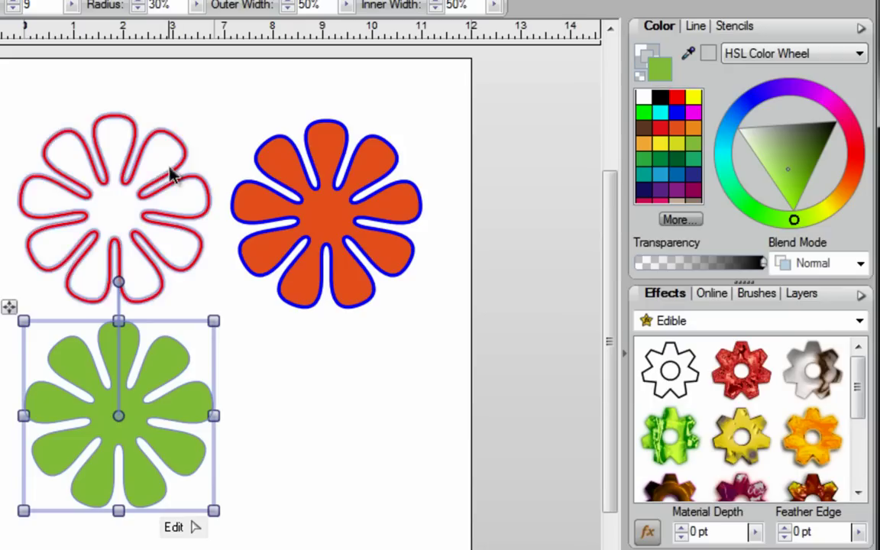
{"action": "left_click", "coordinate": [169, 145]}
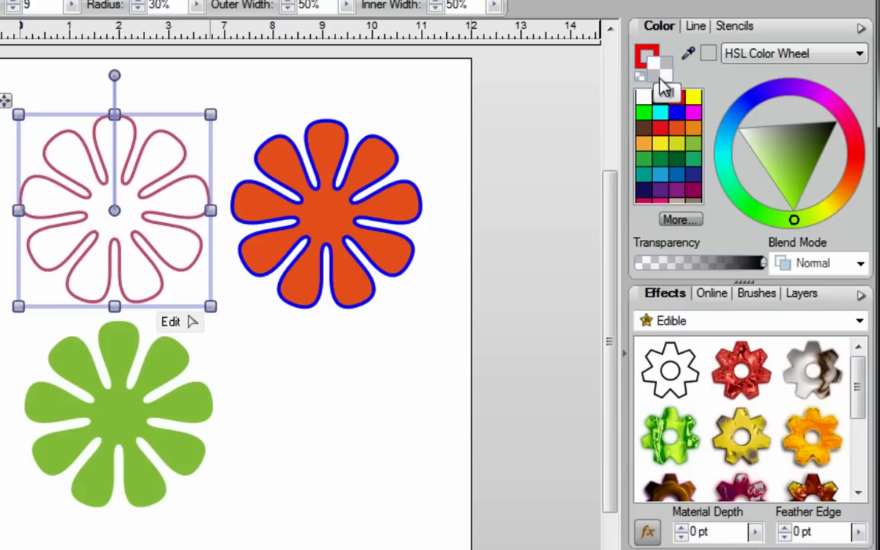
Recolour the orange flower's outline, trying red, yellow-green and no line, and finish with dark green
{"action": "left_click", "coordinate": [336, 222]}
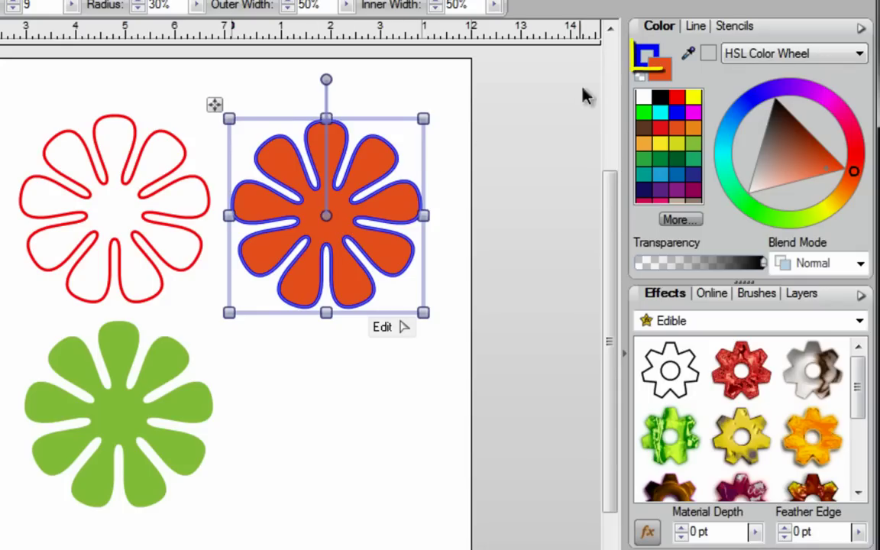
{"action": "left_click", "coordinate": [648, 55]}
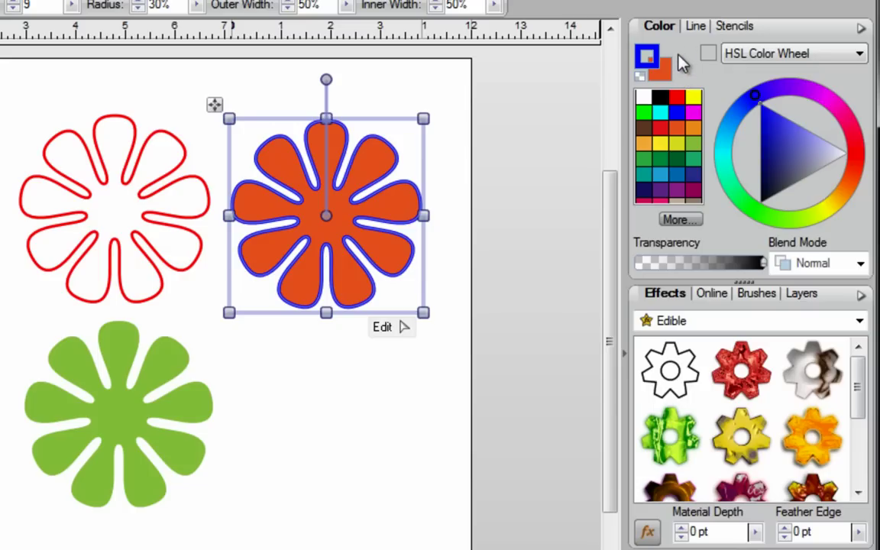
{"action": "left_click", "coordinate": [661, 130]}
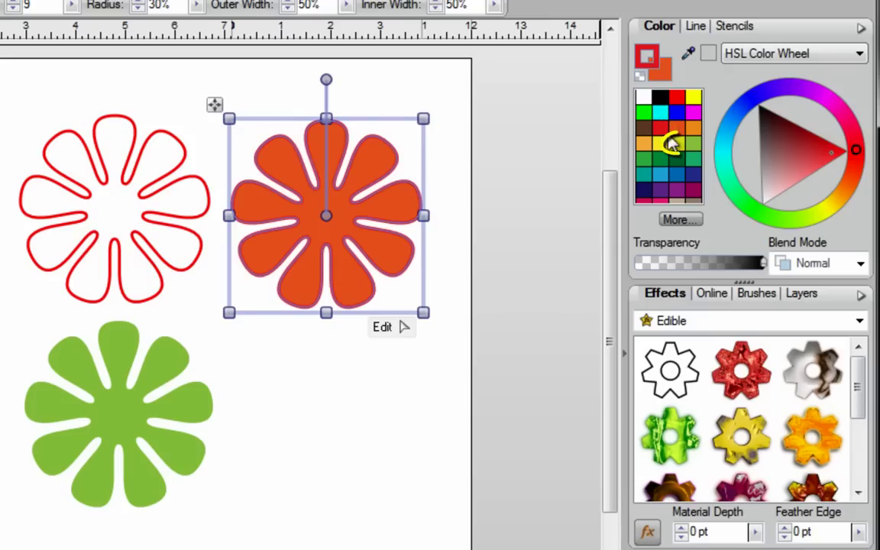
{"action": "left_click", "coordinate": [678, 145]}
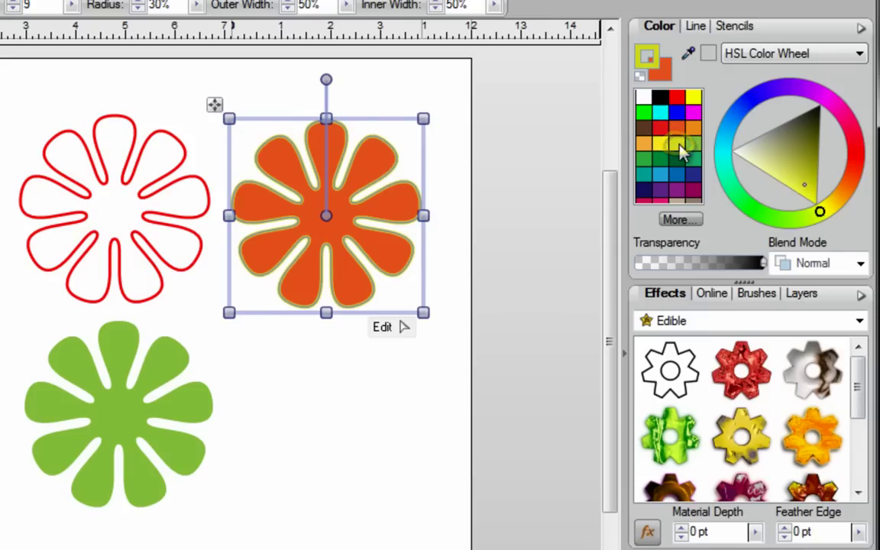
{"action": "left_click", "coordinate": [680, 160]}
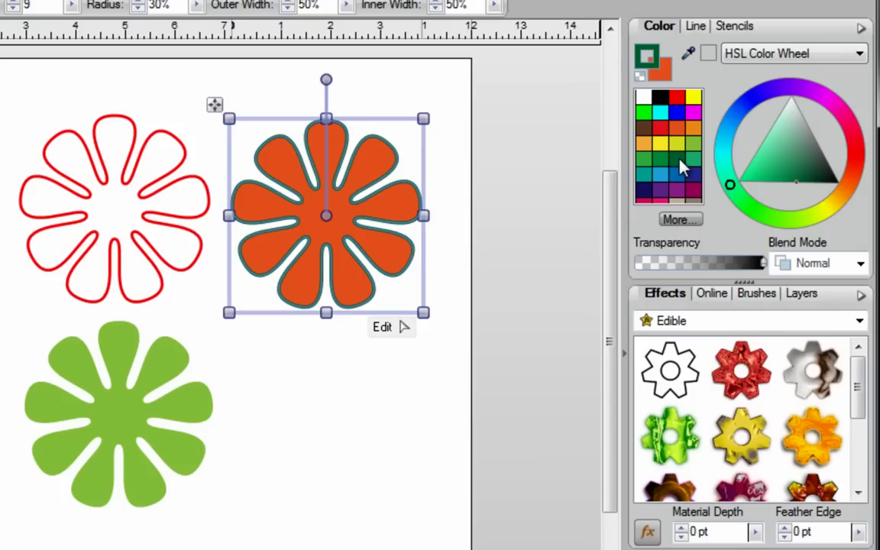
{"action": "left_click", "coordinate": [640, 77]}
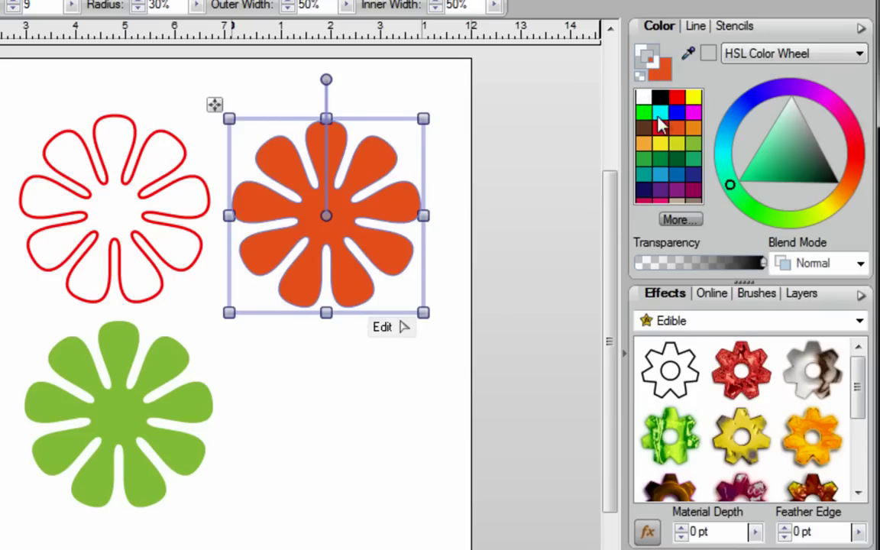
{"action": "left_click", "coordinate": [677, 163]}
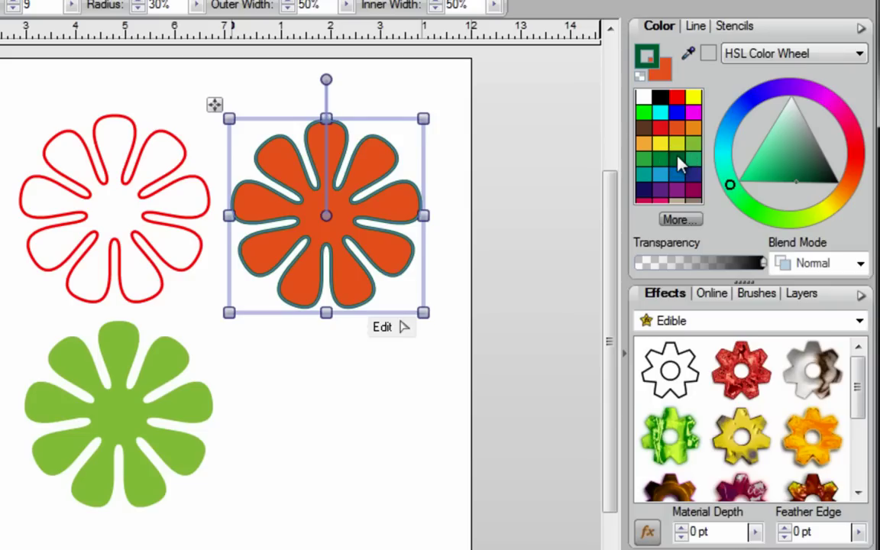
Set the fill of the selected orange flower to light blue from the colour swatches
{"action": "left_click", "coordinate": [665, 76]}
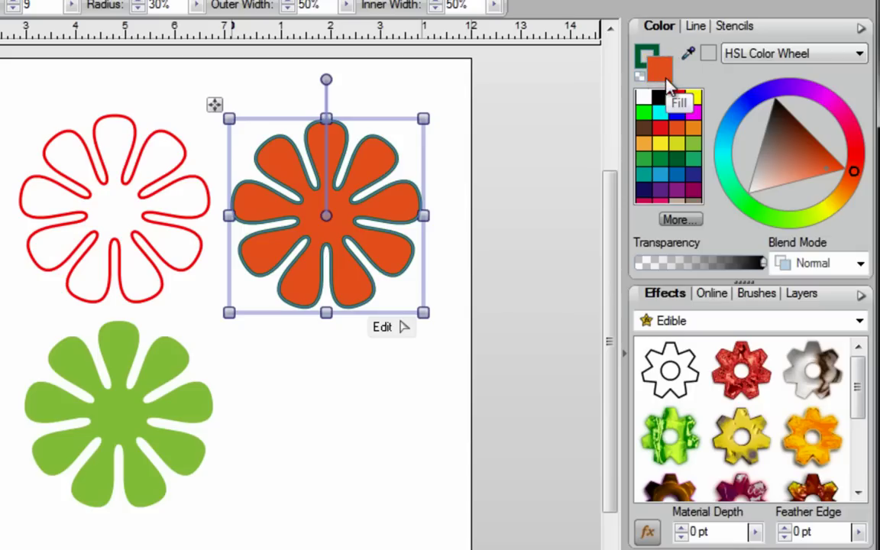
{"action": "left_click", "coordinate": [655, 56]}
{"action": "left_click", "coordinate": [663, 72]}
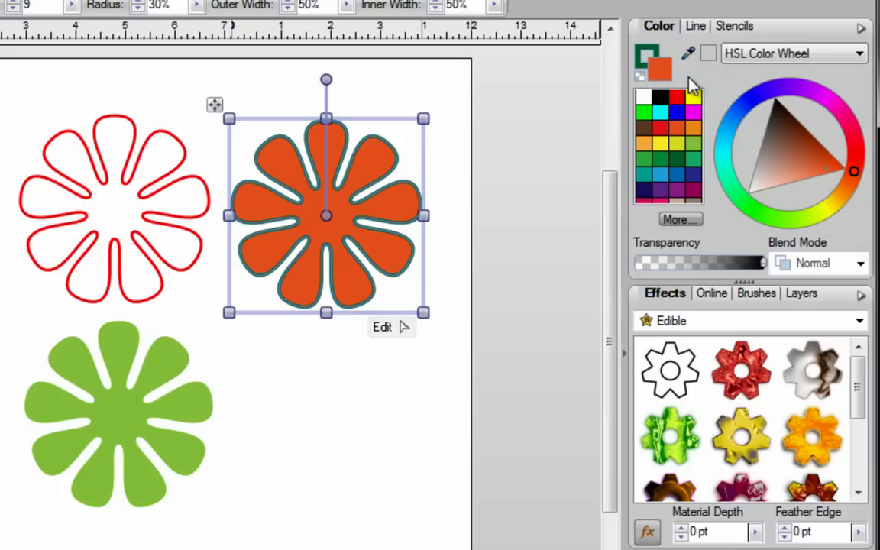
{"action": "left_click", "coordinate": [657, 173]}
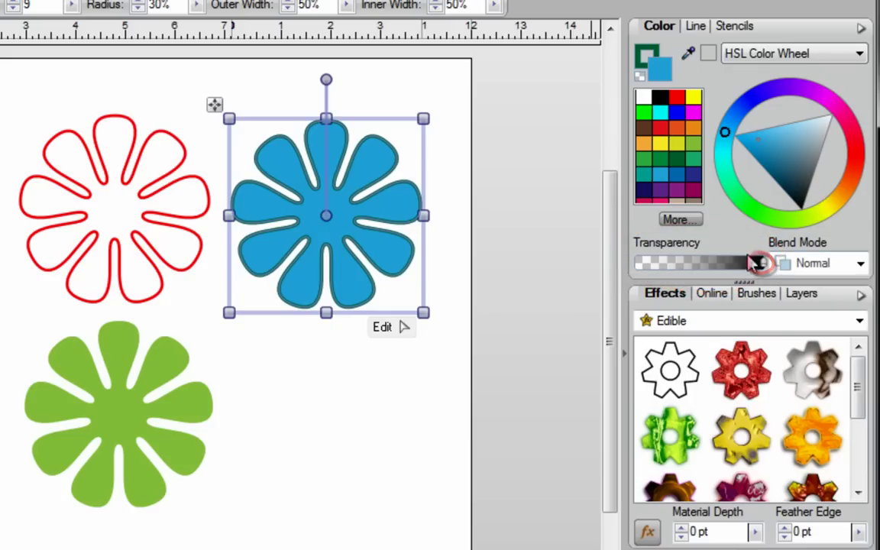
Try a semi-transparent blue fill with the flower overlapping the green one, restoring full opacity and moving it back beside the red-outlined flower
{"action": "left_click_drag", "start_coordinate": [763, 262], "coordinate": [693, 265]}
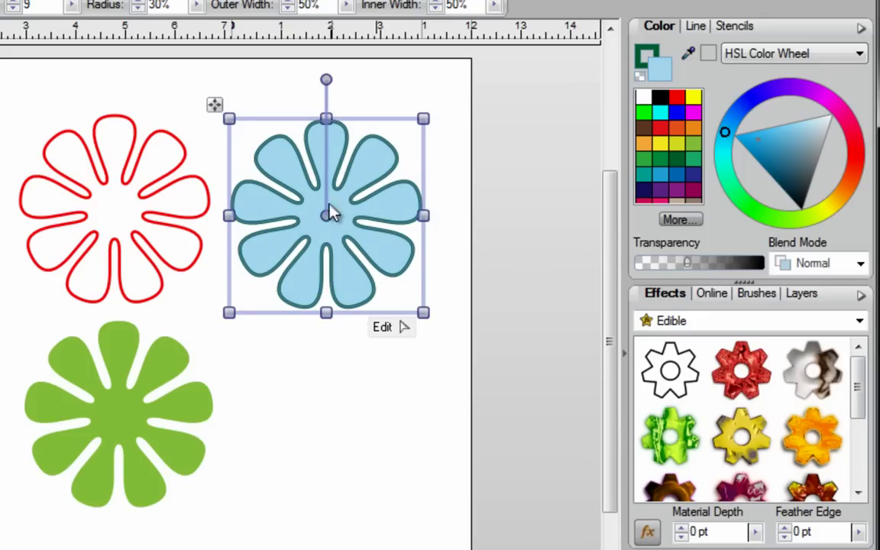
{"action": "left_click_drag", "start_coordinate": [353, 185], "coordinate": [253, 355]}
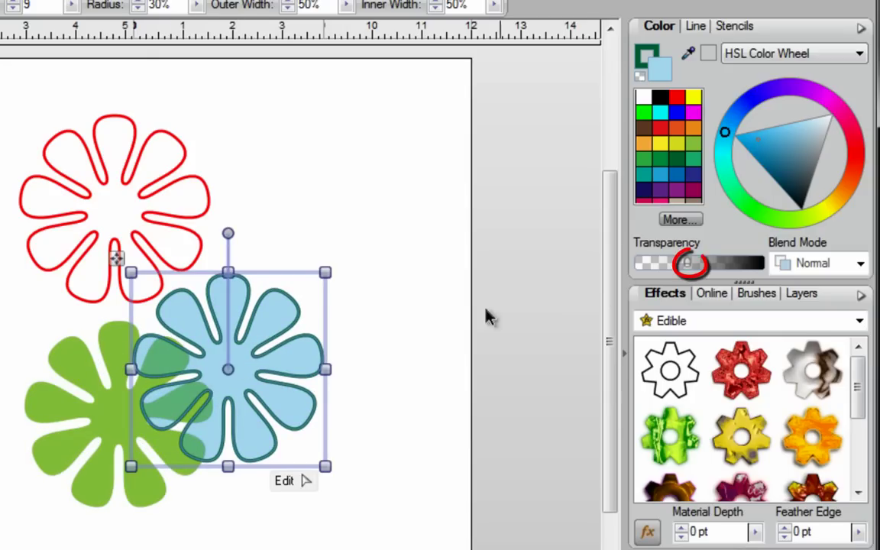
{"action": "left_click_drag", "start_coordinate": [690, 266], "coordinate": [768, 269]}
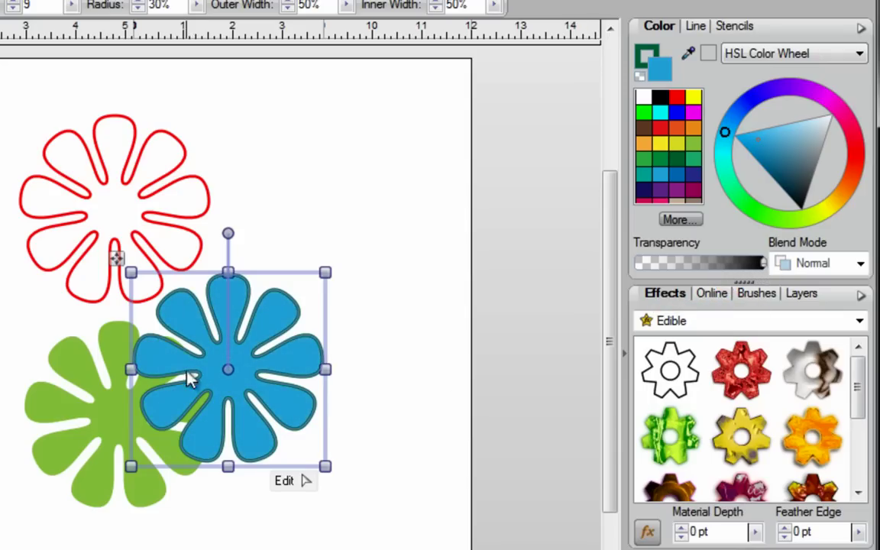
{"action": "left_click_drag", "start_coordinate": [239, 417], "coordinate": [366, 259]}
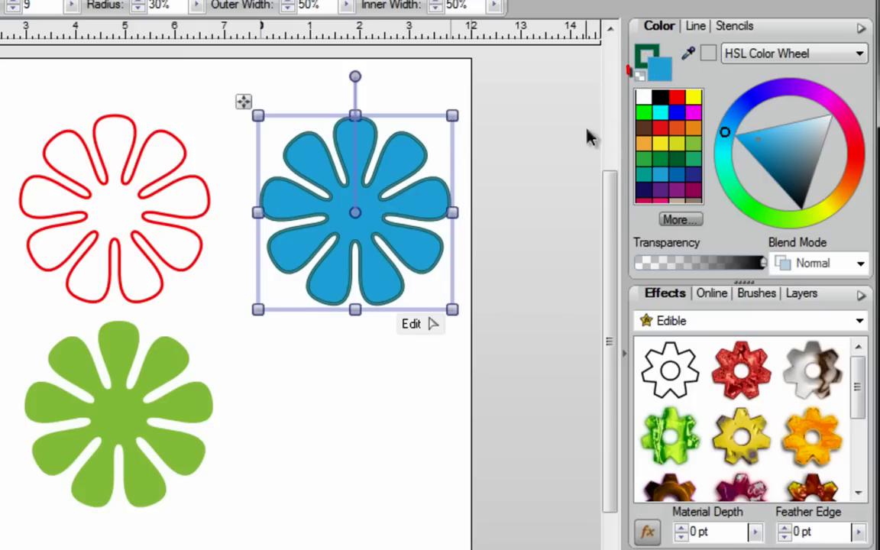
Remove the blue flower's fill, leaving only its dark green outline, and deselect it
{"action": "left_click", "coordinate": [641, 79]}
{"action": "left_click", "coordinate": [526, 236]}
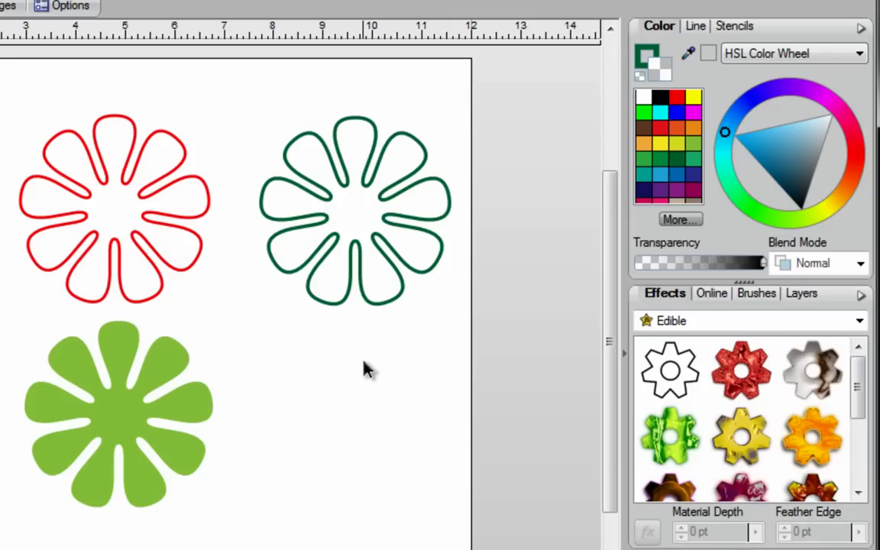
Try the Color Picker on the artwork, the green DaisyTrail web page header and the browser's blue Back button
{"action": "left_click", "coordinate": [689, 56]}
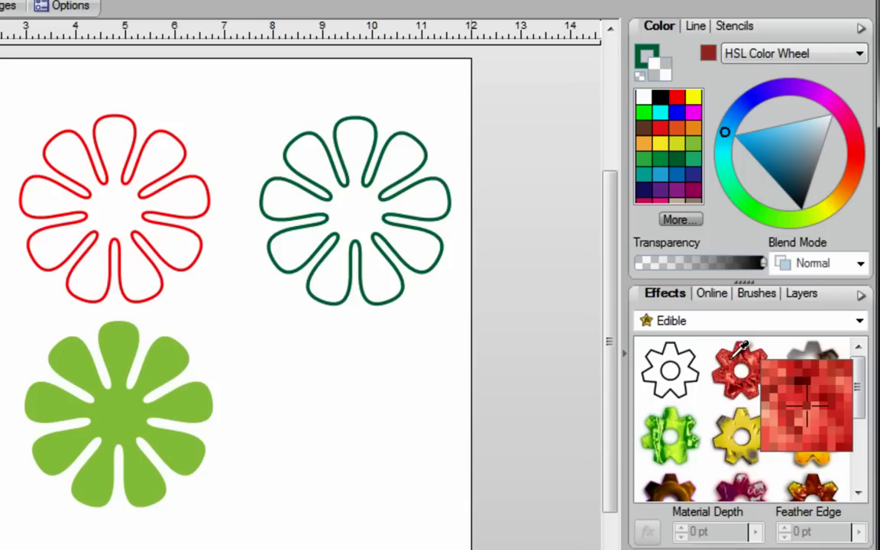
{"action": "left_click", "coordinate": [527, 182]}
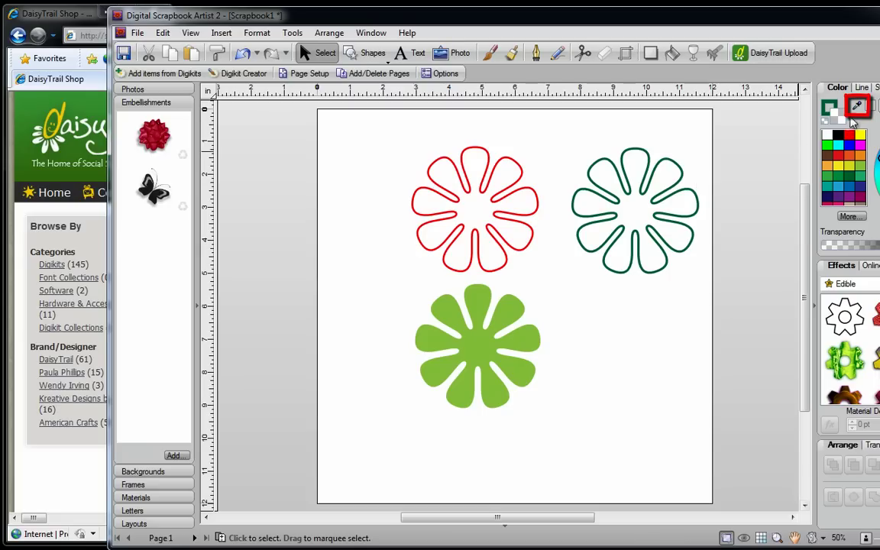
{"action": "left_click", "coordinate": [857, 106]}
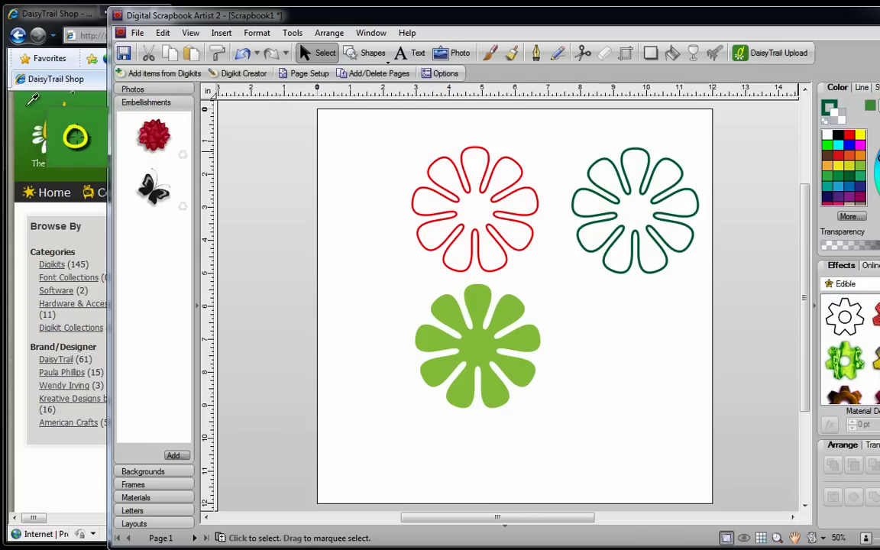
{"action": "left_click", "coordinate": [27, 105]}
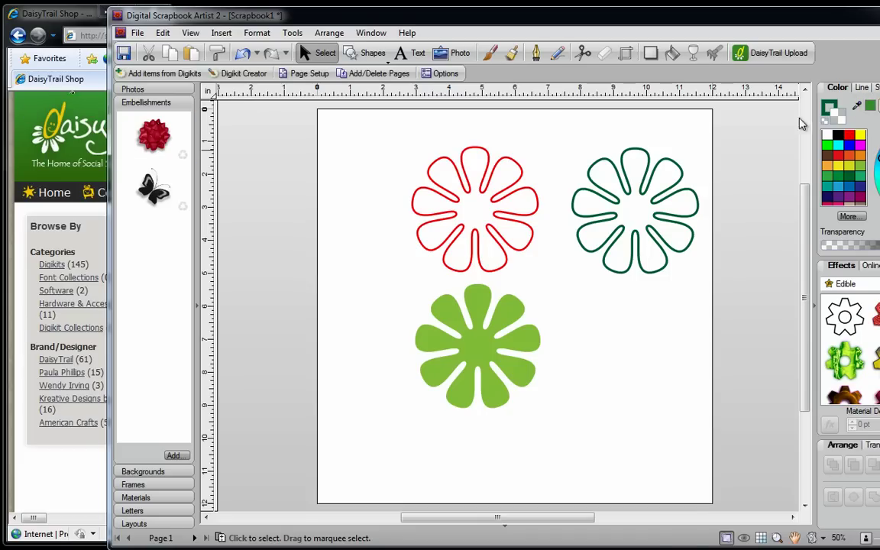
{"action": "left_click", "coordinate": [868, 107]}
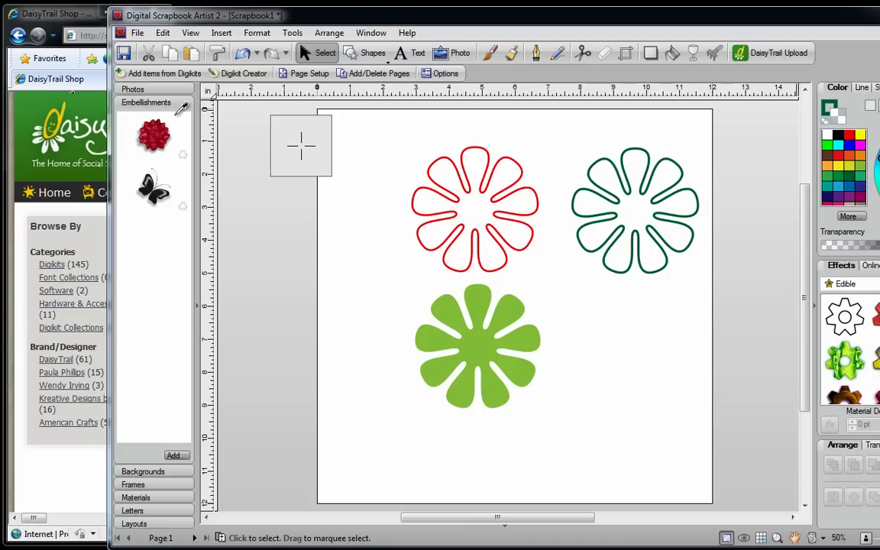
{"action": "left_click", "coordinate": [17, 34]}
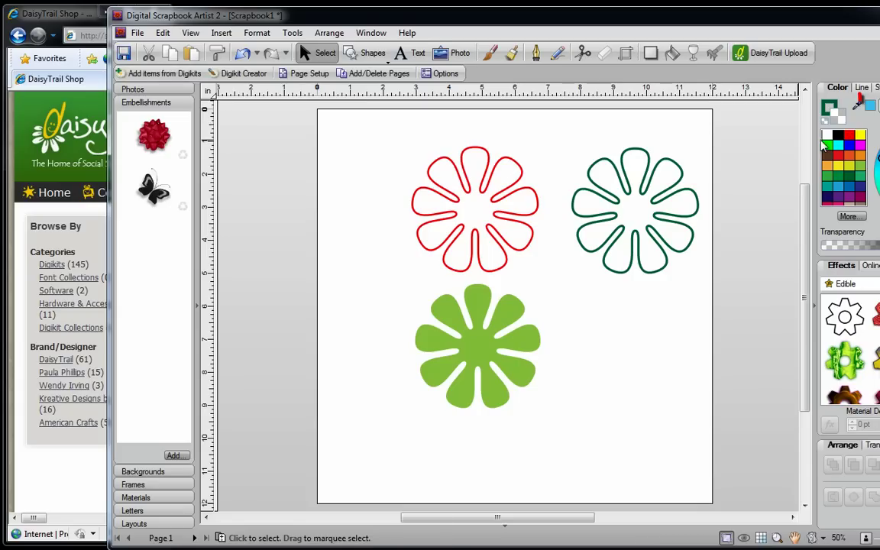
Sample a dark green from the DaisyTrail web page header and apply it as the fill of the dark green outlined flower
{"action": "left_click_drag", "start_coordinate": [867, 115], "coordinate": [20, 161]}
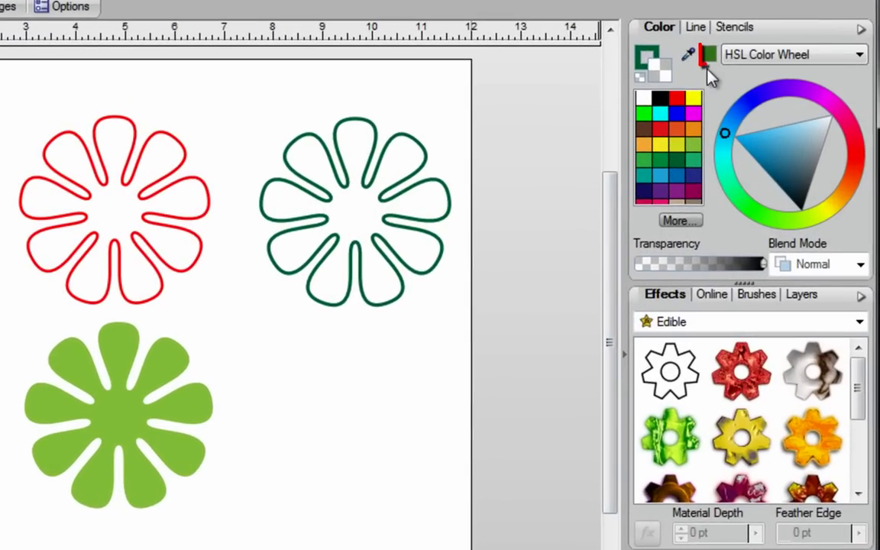
{"action": "left_click", "coordinate": [675, 83]}
{"action": "left_click", "coordinate": [380, 197]}
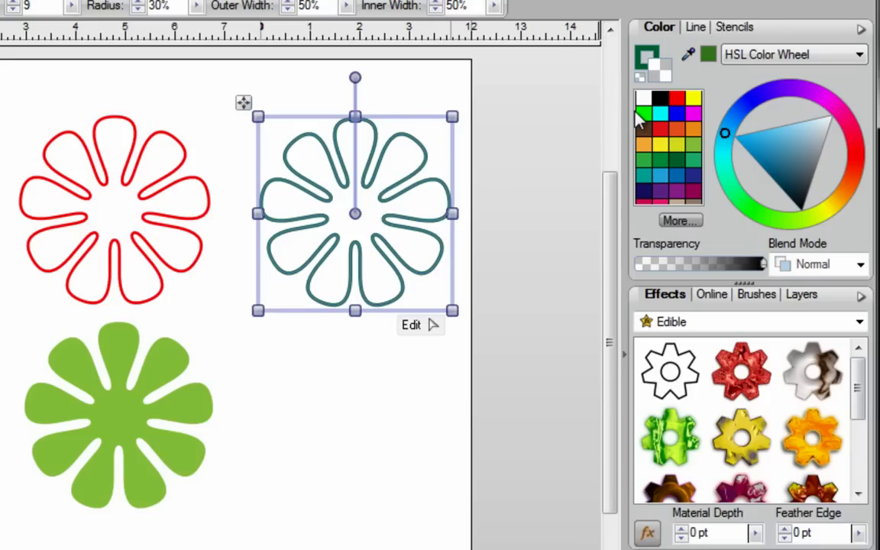
{"action": "left_click", "coordinate": [657, 69]}
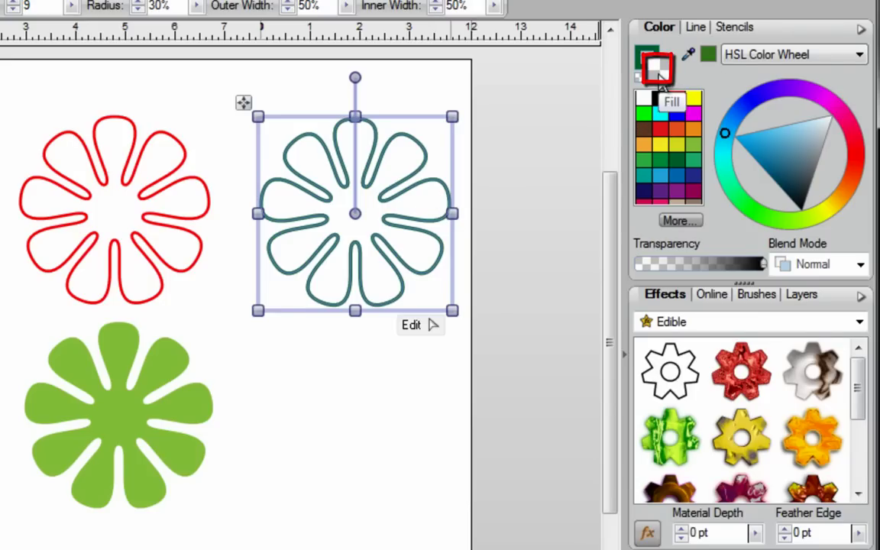
{"action": "left_click", "coordinate": [710, 55]}
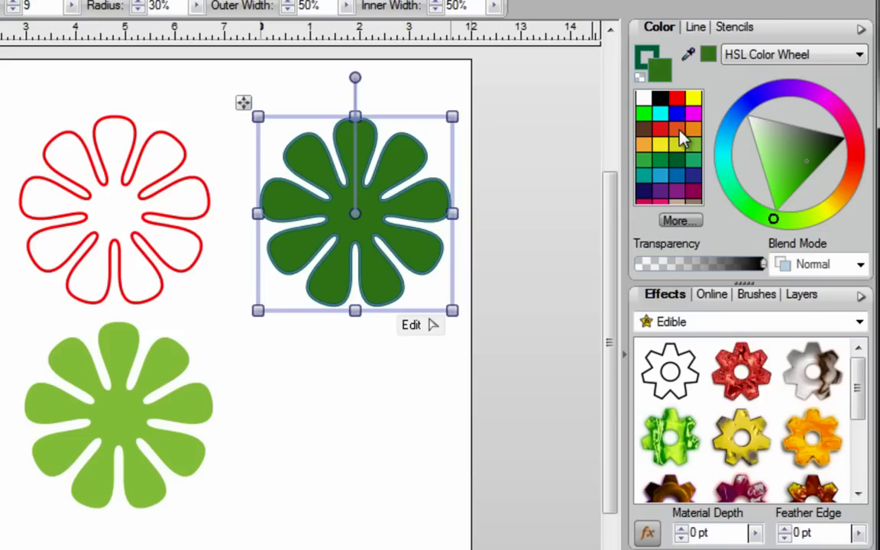
Shift the flower's fill hue to blue and on to purple with the HSL Color Wheel, and choose a lighter purple shade
{"action": "left_click", "coordinate": [738, 112]}
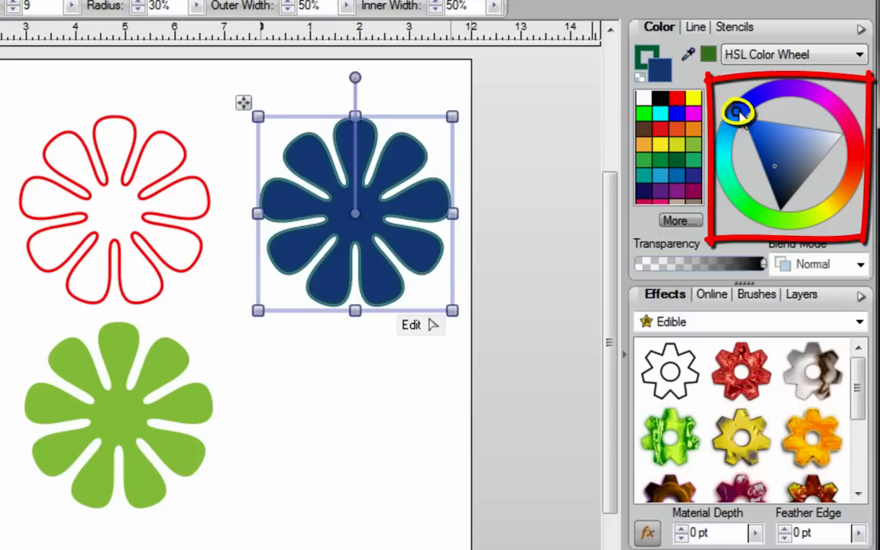
{"action": "left_click", "coordinate": [813, 95]}
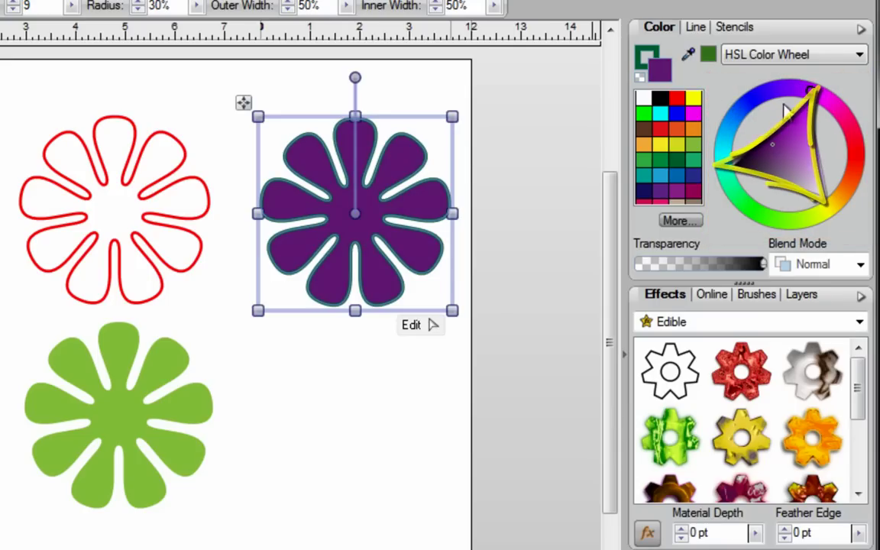
{"action": "left_click", "coordinate": [768, 144]}
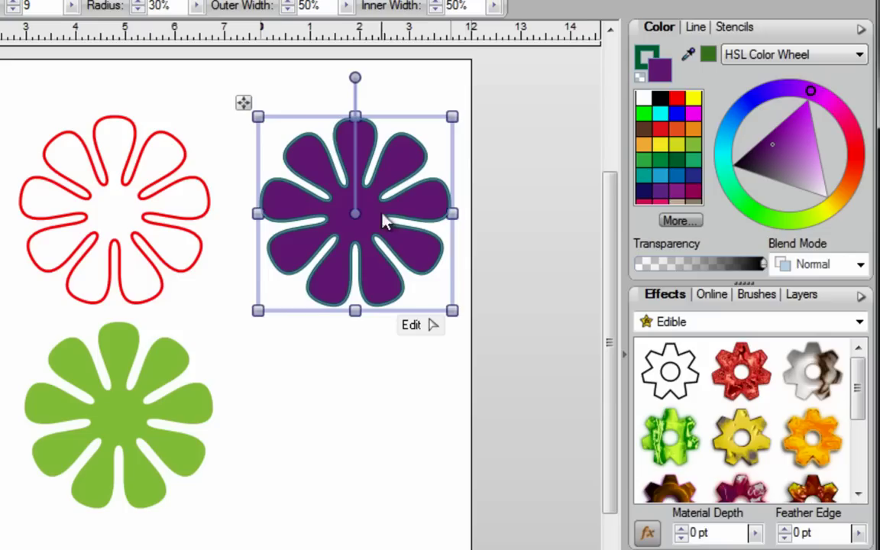
{"action": "left_click", "coordinate": [811, 182]}
{"action": "mouse_move", "coordinate": [814, 185]}
{"action": "left_mouse_down"}
{"action": "mouse_move", "coordinate": [802, 153]}
{"action": "mouse_move", "coordinate": [783, 153]}
{"action": "mouse_move", "coordinate": [763, 176]}
{"action": "mouse_move", "coordinate": [791, 159]}
{"action": "left_mouse_up"}
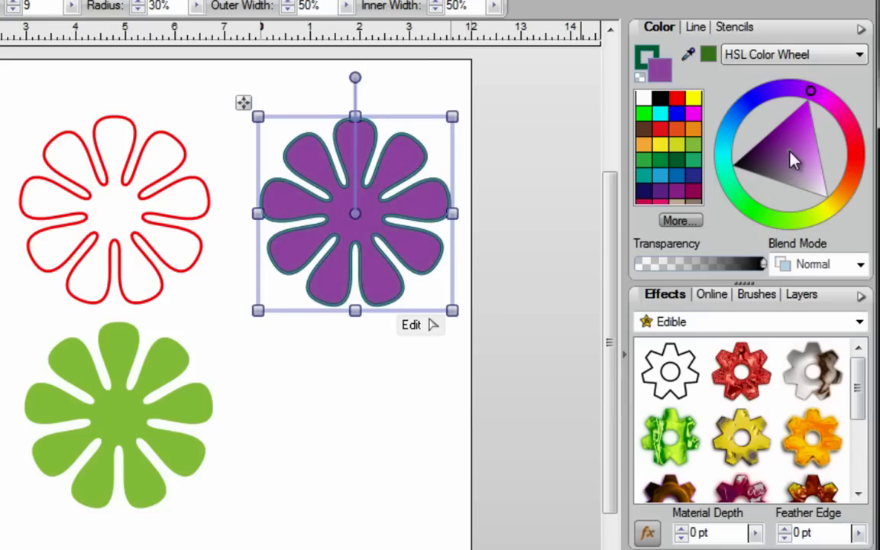
Switch the colour selection mode to HSL Color Box
{"action": "left_click", "coordinate": [861, 55]}
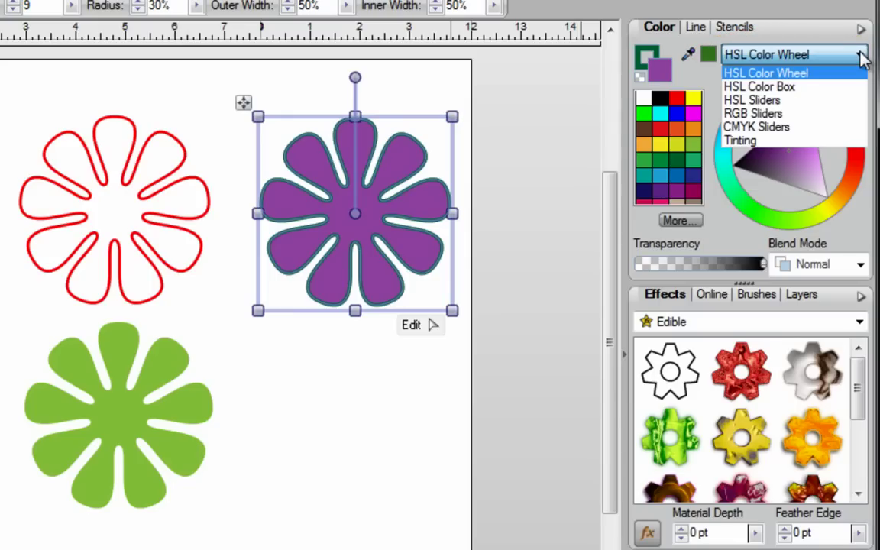
{"action": "left_click", "coordinate": [806, 88]}
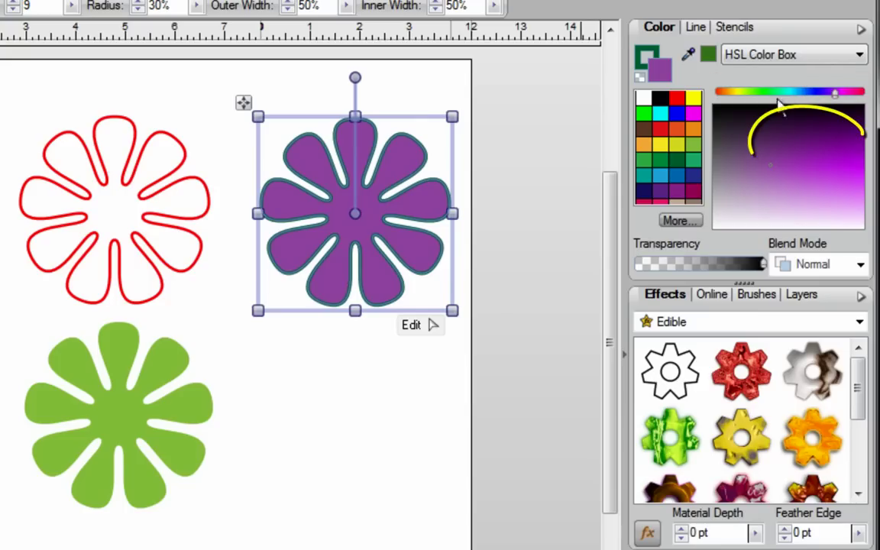
Shift the selected flower's fill with the HSL Color Box from dark purple to bright orange and on to turquoise
{"action": "left_click_drag", "start_coordinate": [837, 132], "coordinate": [774, 135]}
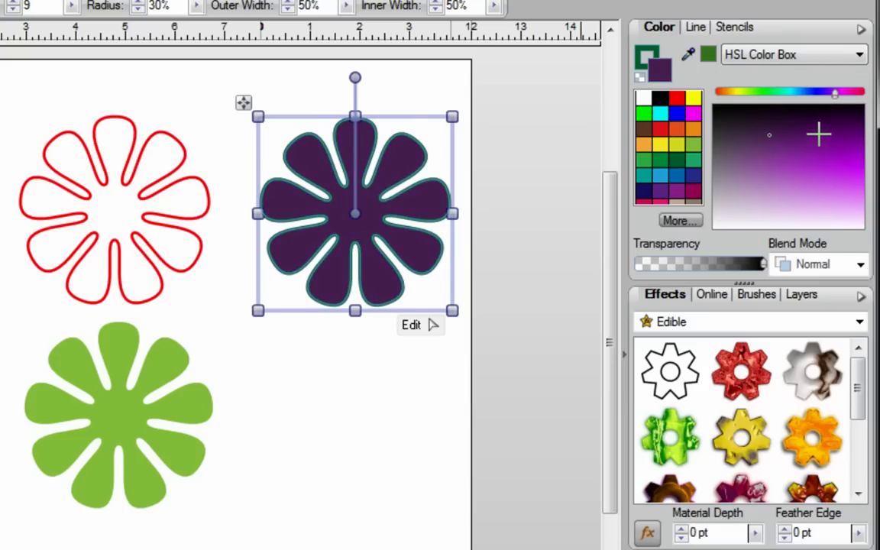
{"action": "left_click", "coordinate": [726, 93]}
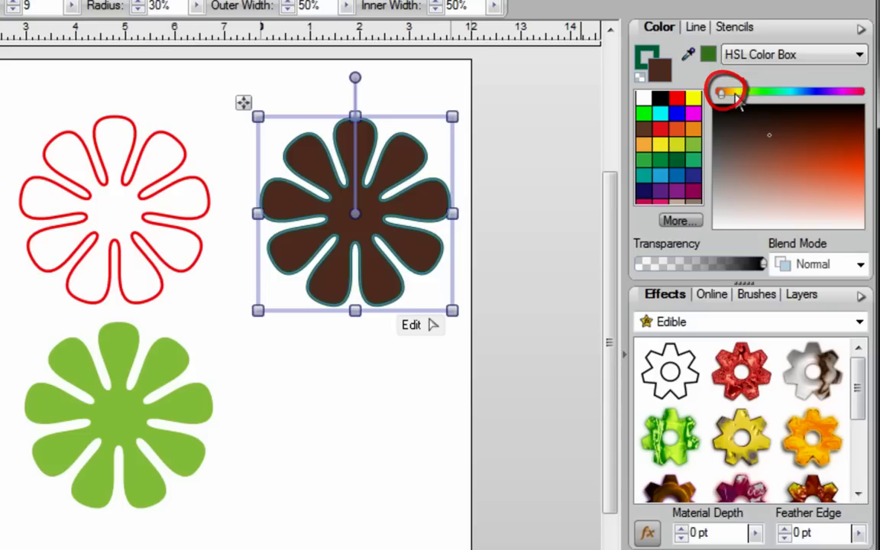
{"action": "mouse_move", "coordinate": [772, 121]}
{"action": "left_mouse_down"}
{"action": "mouse_move", "coordinate": [770, 142]}
{"action": "mouse_move", "coordinate": [817, 157]}
{"action": "mouse_move", "coordinate": [843, 178]}
{"action": "left_mouse_up"}
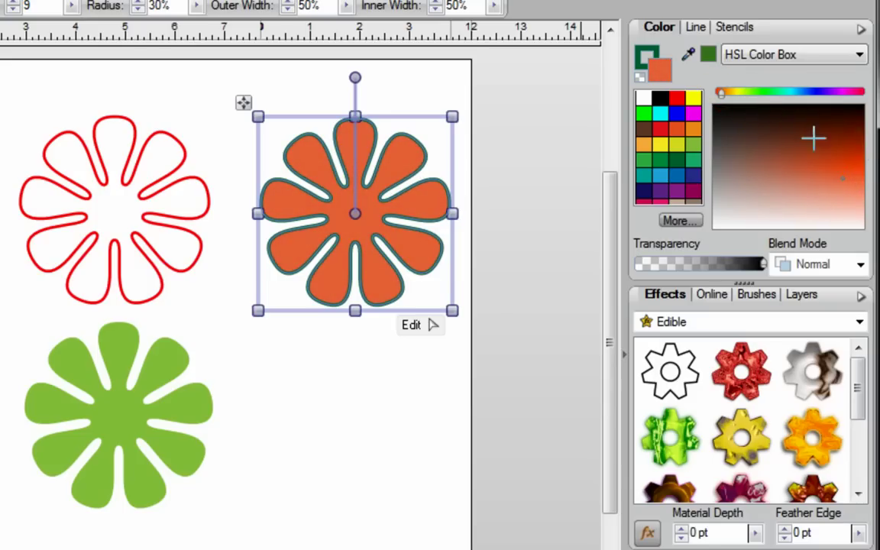
{"action": "left_click", "coordinate": [761, 94]}
{"action": "left_click", "coordinate": [781, 93]}
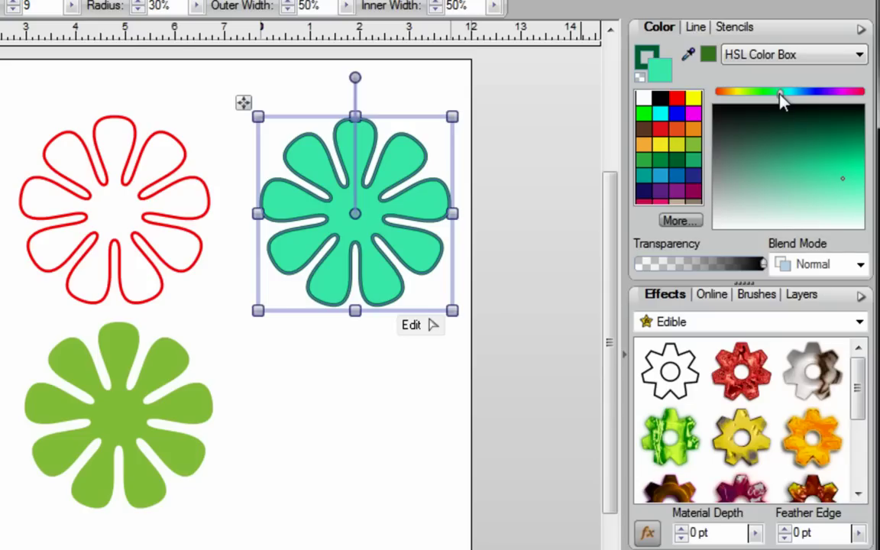
Switch to HSL Sliders and adjust the flower's fill to purple with hue 273, saturation 49 and lightness 57
{"action": "left_click", "coordinate": [860, 55]}
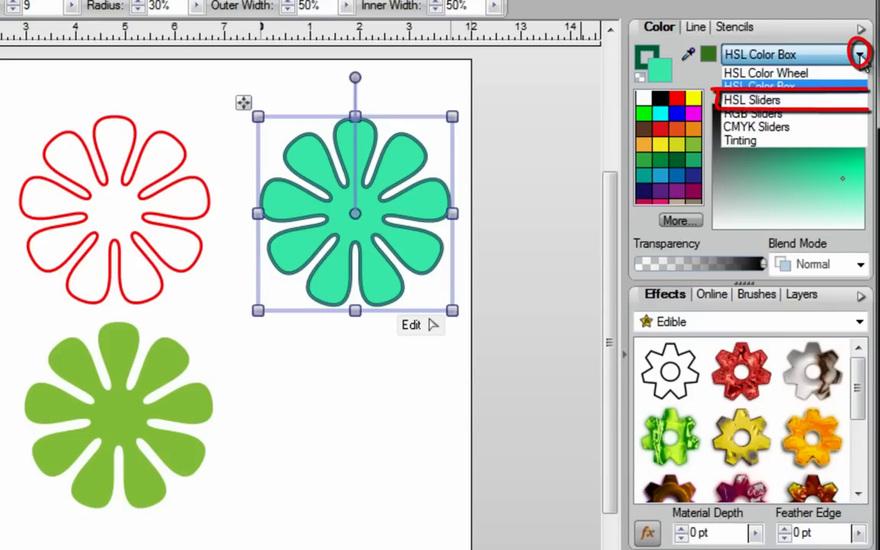
{"action": "left_click", "coordinate": [832, 104]}
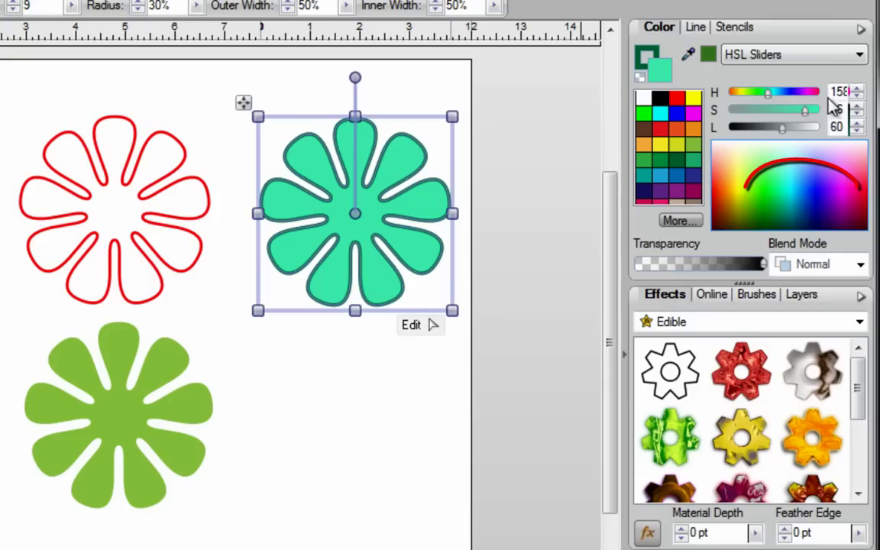
{"action": "left_click", "coordinate": [783, 193]}
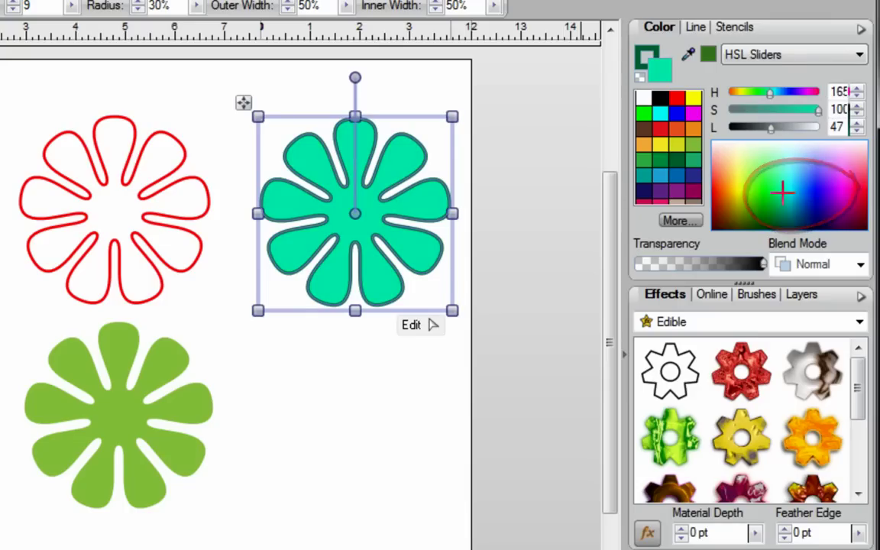
{"action": "mouse_move", "coordinate": [775, 136]}
{"action": "left_mouse_down"}
{"action": "mouse_move", "coordinate": [753, 134]}
{"action": "mouse_move", "coordinate": [781, 128]}
{"action": "mouse_move", "coordinate": [747, 111]}
{"action": "mouse_move", "coordinate": [774, 111]}
{"action": "mouse_move", "coordinate": [770, 92]}
{"action": "mouse_move", "coordinate": [802, 103]}
{"action": "left_mouse_up"}
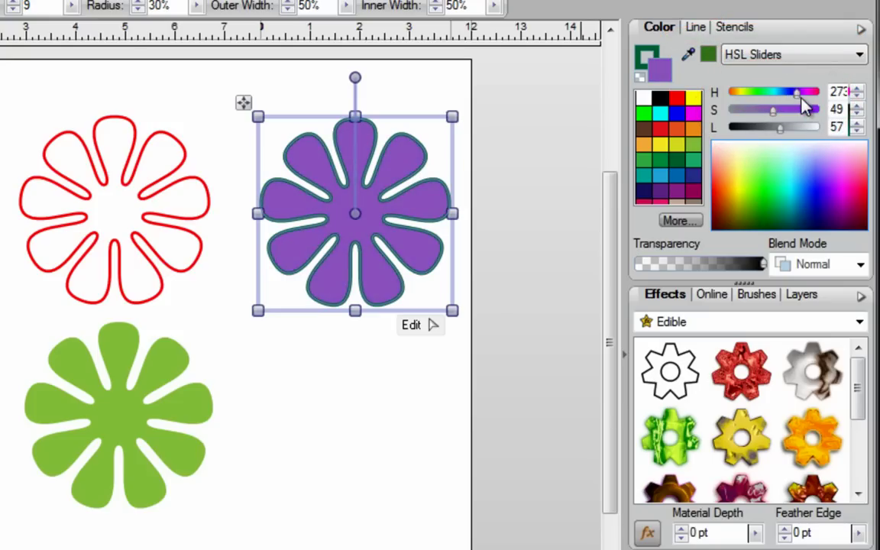
Switch to RGB Sliders and mix an olive fill for the flower with red 162, green 156 and blue 99
{"action": "left_click", "coordinate": [860, 56]}
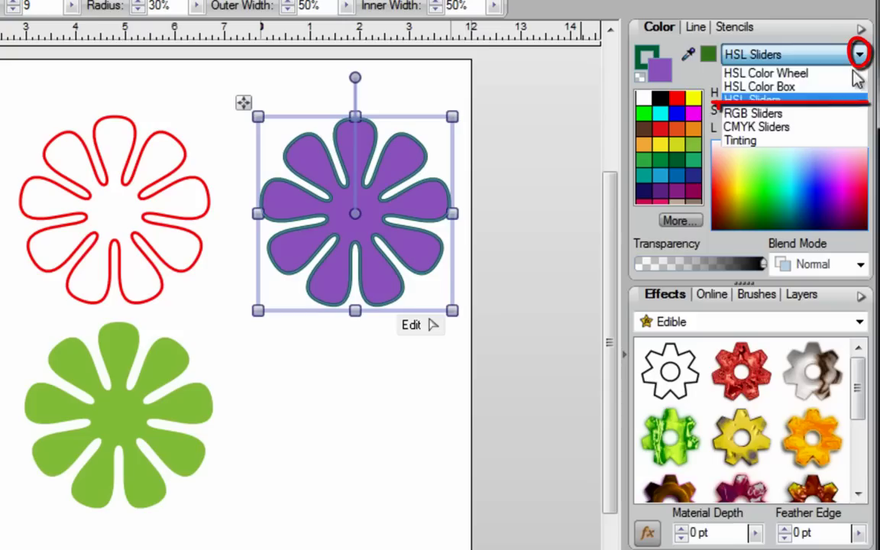
{"action": "left_click", "coordinate": [806, 115]}
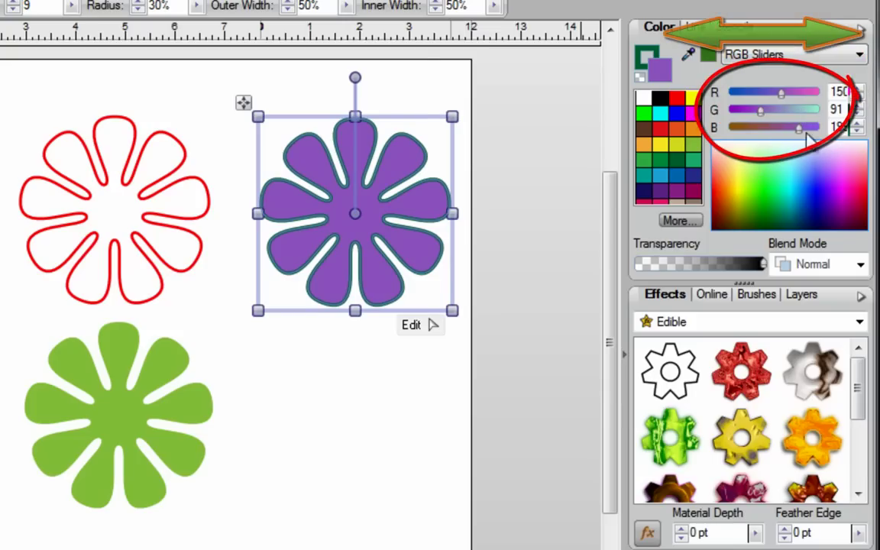
{"action": "mouse_move", "coordinate": [781, 93]}
{"action": "left_mouse_down"}
{"action": "mouse_move", "coordinate": [801, 93]}
{"action": "mouse_move", "coordinate": [759, 111]}
{"action": "mouse_move", "coordinate": [785, 111]}
{"action": "left_mouse_up"}
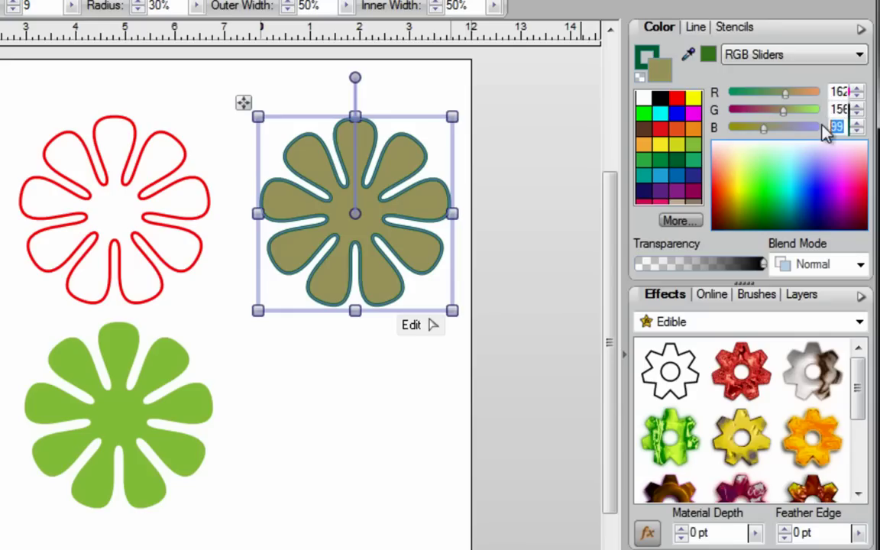
Raise the olive fill's blue value in small increments to 110 and fine-tune its green value
{"action": "key", "text": "Home"}
{"action": "left_click", "coordinate": [859, 124]}
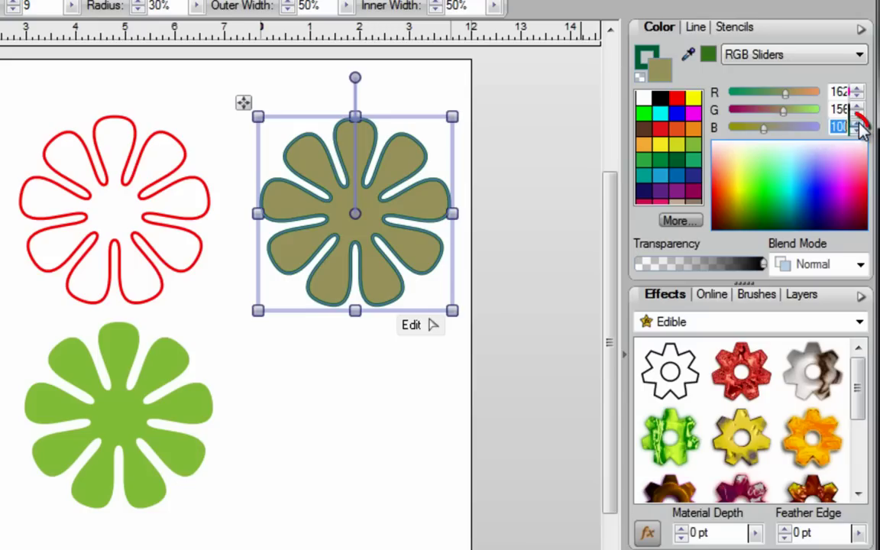
{"action": "key", "text": "Home"}
{"action": "left_click", "coordinate": [858, 124]}
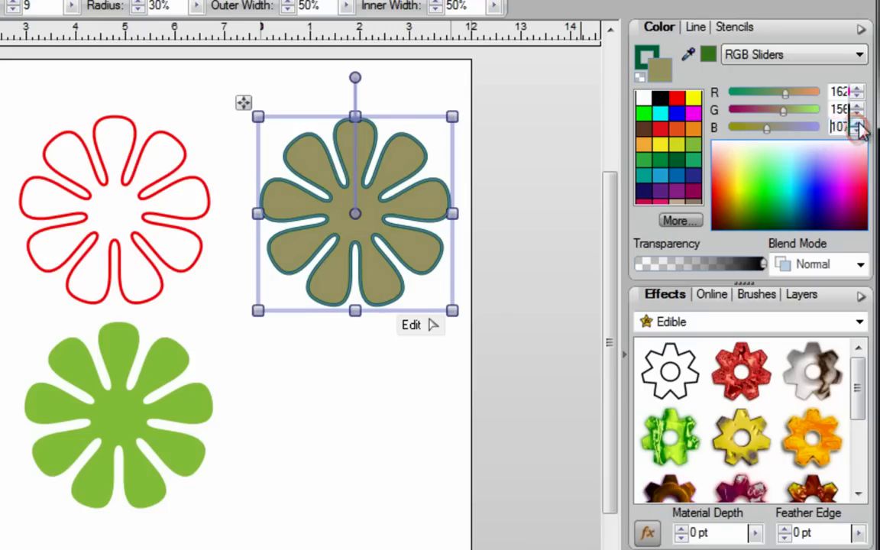
{"action": "left_click", "coordinate": [857, 110]}
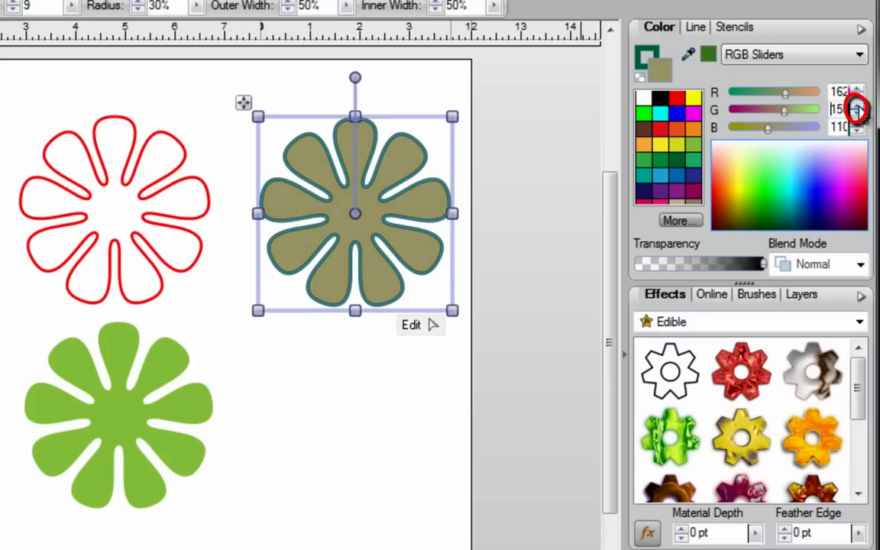
Switch to CMYK Sliders and change the flower's fill to yellow-green with C 20, M 0, Y 90 and K 0
{"action": "left_click", "coordinate": [860, 55]}
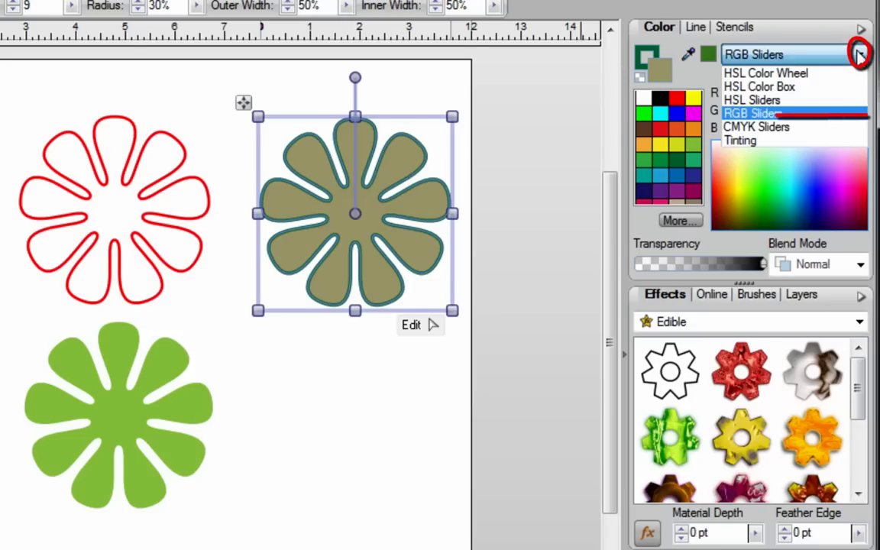
{"action": "left_click", "coordinate": [810, 128]}
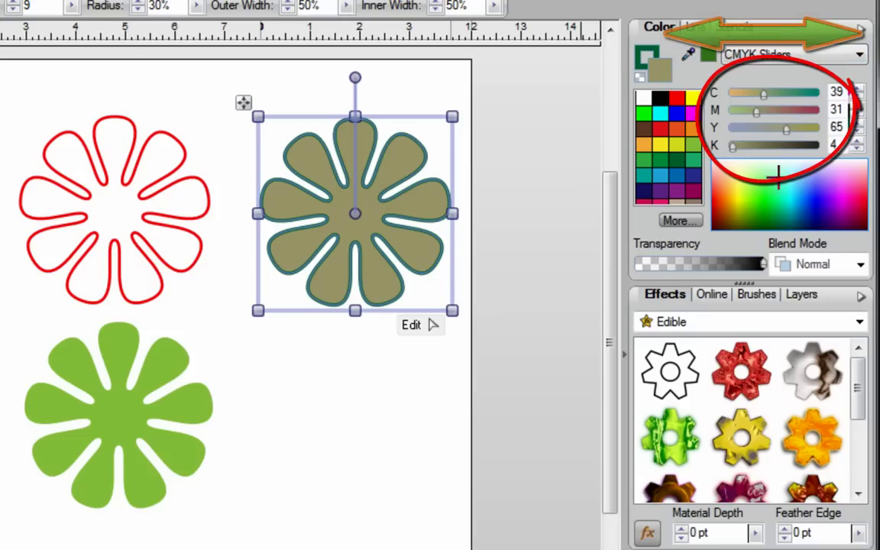
{"action": "mouse_move", "coordinate": [736, 148]}
{"action": "left_mouse_down"}
{"action": "mouse_move", "coordinate": [777, 141]}
{"action": "mouse_move", "coordinate": [757, 129]}
{"action": "left_mouse_up"}
{"action": "left_click", "coordinate": [671, 170]}
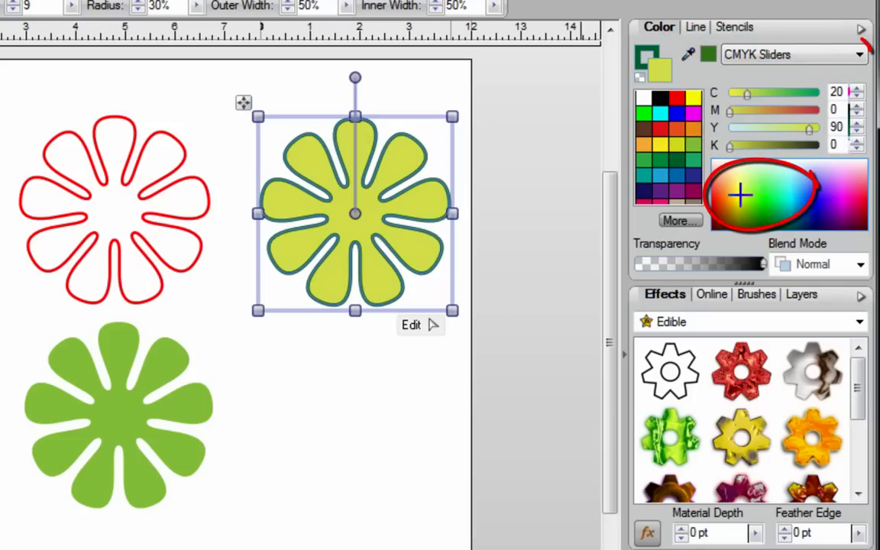
Try Tinting mode on the flower's yellow-green fill, with a pale 63% tint and a further tint adjustment
{"action": "left_click", "coordinate": [860, 54]}
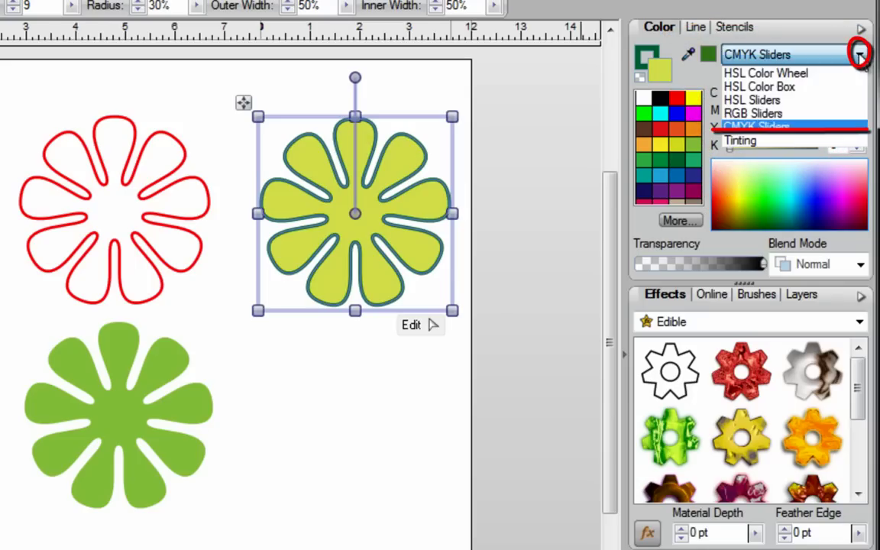
{"action": "left_click", "coordinate": [787, 143]}
{"action": "mouse_move", "coordinate": [775, 197]}
{"action": "left_mouse_down"}
{"action": "mouse_move", "coordinate": [760, 199]}
{"action": "mouse_move", "coordinate": [751, 183]}
{"action": "mouse_move", "coordinate": [763, 204]}
{"action": "mouse_move", "coordinate": [839, 183]}
{"action": "left_mouse_up"}
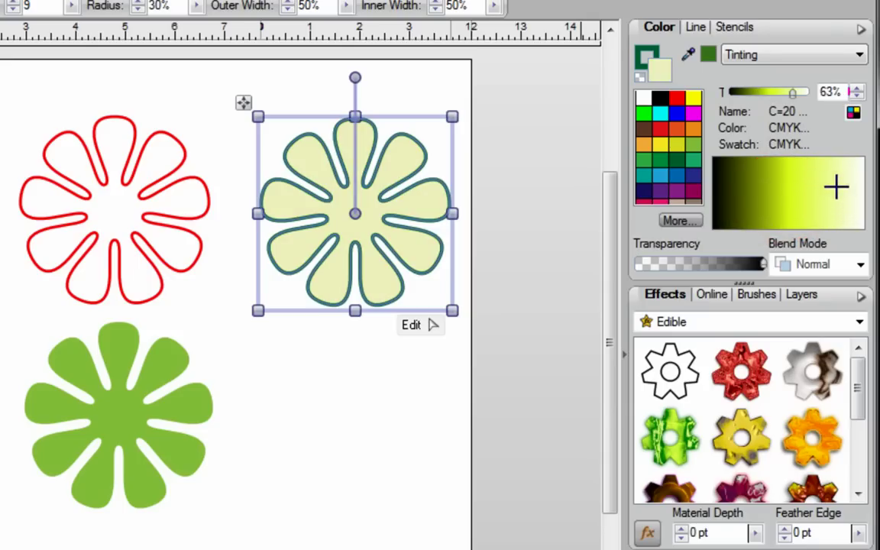
{"action": "mouse_move", "coordinate": [796, 93]}
{"action": "left_mouse_down"}
{"action": "mouse_move", "coordinate": [752, 97]}
{"action": "mouse_move", "coordinate": [772, 99]}
{"action": "left_mouse_up"}
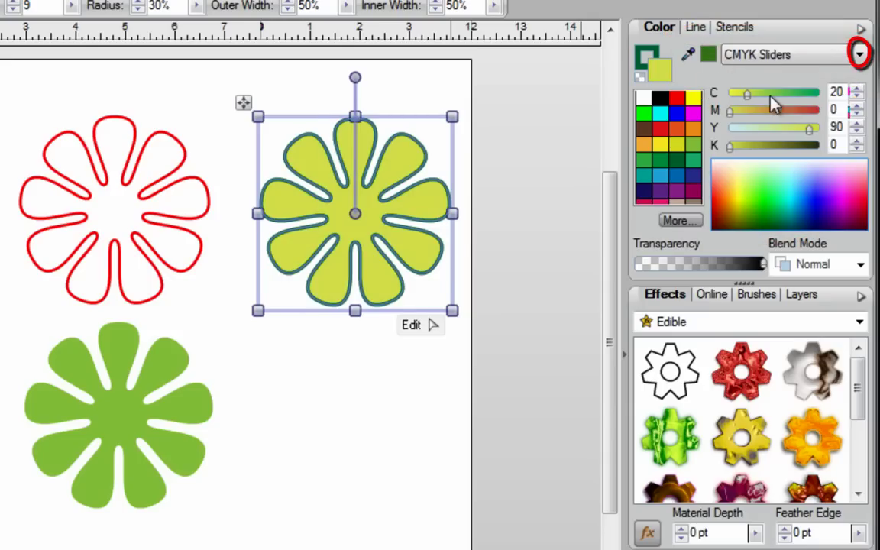
Return the colour selection mode to HSL Color Wheel, and view the Color Palette Designer without editing the palette
{"action": "left_click", "coordinate": [860, 54]}
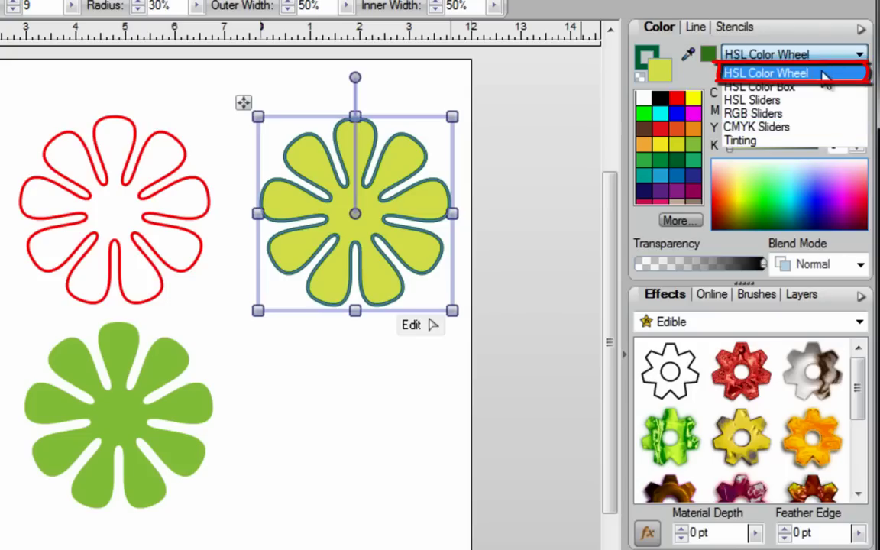
{"action": "left_click", "coordinate": [860, 73]}
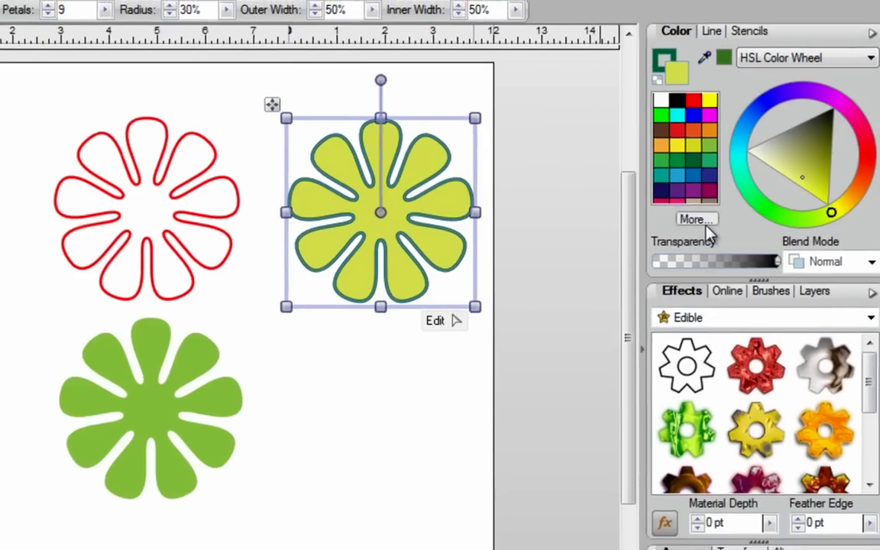
{"action": "left_click", "coordinate": [682, 222]}
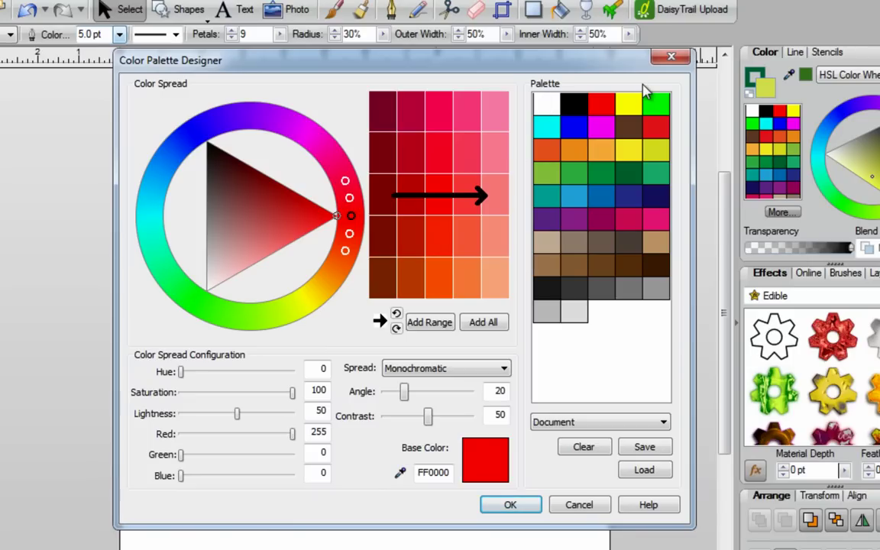
{"action": "left_click", "coordinate": [672, 58]}
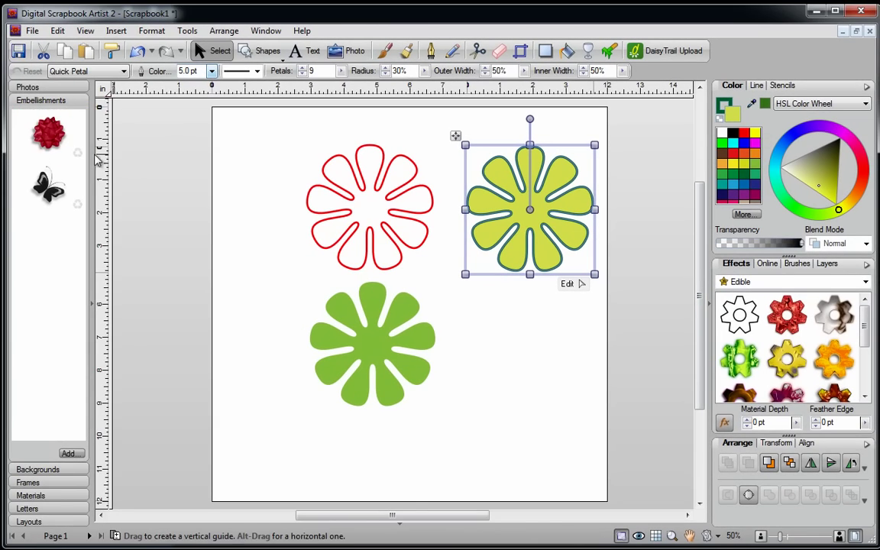
Add the red bow embellishment to the page with a green fill, and place it over the red outlined flower
{"action": "left_click_drag", "start_coordinate": [46, 145], "coordinate": [513, 363]}
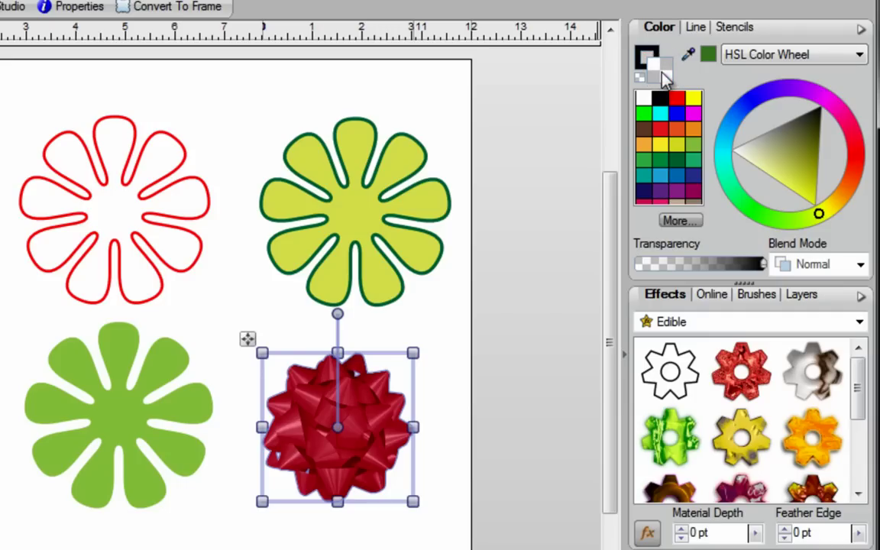
{"action": "left_click", "coordinate": [693, 157]}
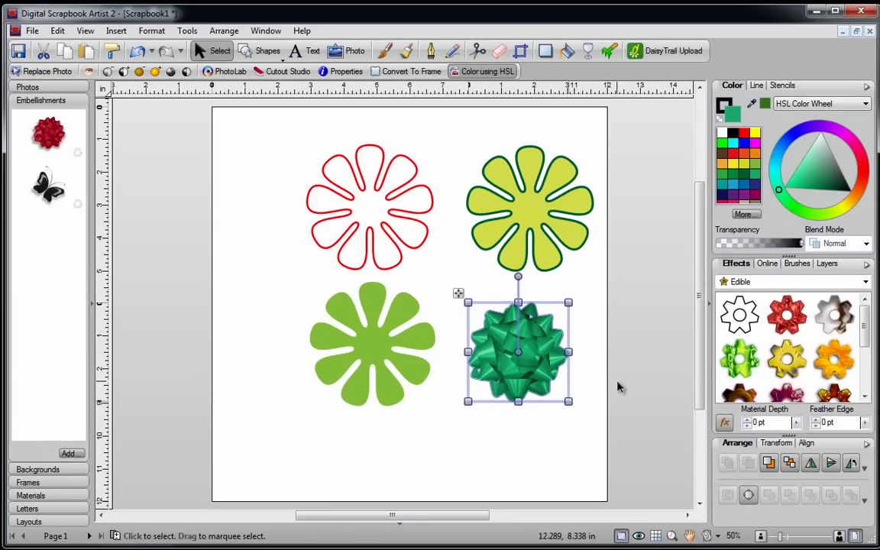
{"action": "left_click_drag", "start_coordinate": [520, 348], "coordinate": [371, 206]}
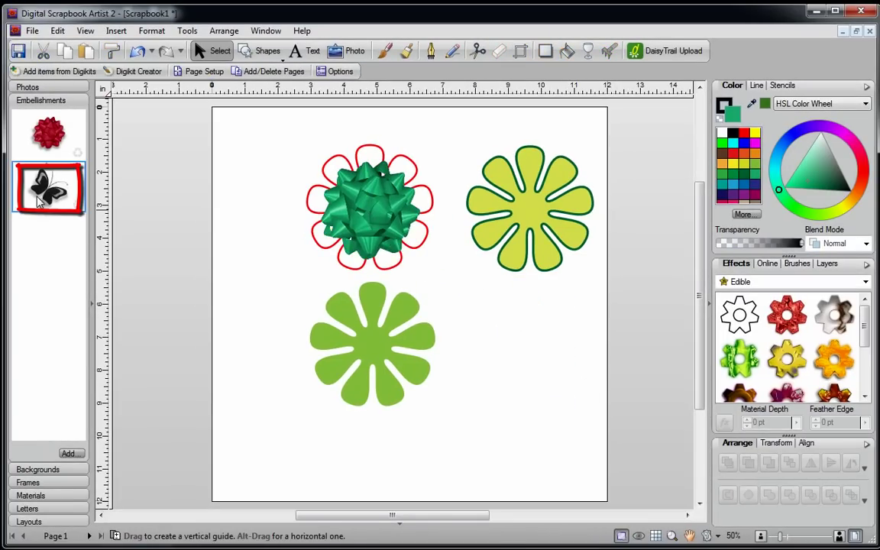
Add the black butterfly embellishment below the yellow-green flower, and colour it orange with Color using HSL turned off
{"action": "left_click_drag", "start_coordinate": [38, 199], "coordinate": [486, 410]}
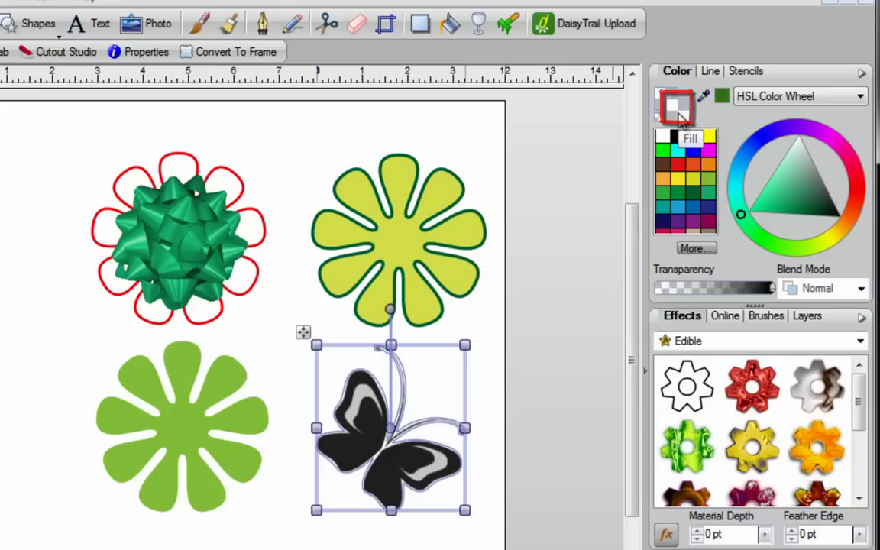
{"action": "left_click", "coordinate": [705, 164]}
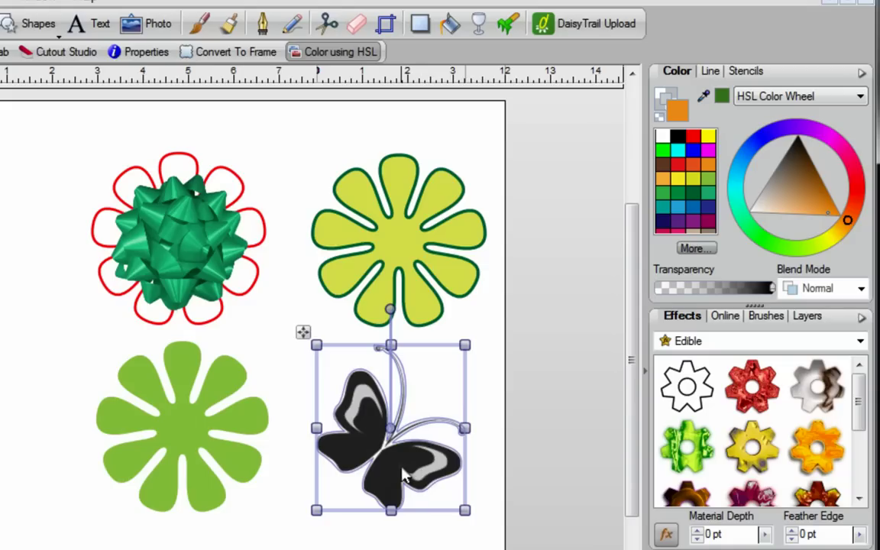
{"action": "left_click", "coordinate": [327, 61]}
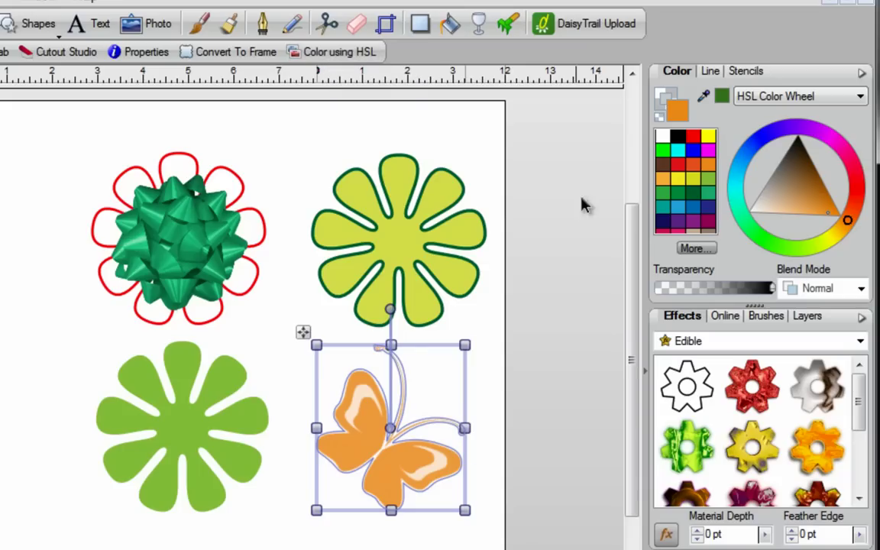
Change the butterfly's fill to yellow and on to dark green using the palette swatches
{"action": "left_click", "coordinate": [663, 164]}
{"action": "left_click", "coordinate": [678, 179]}
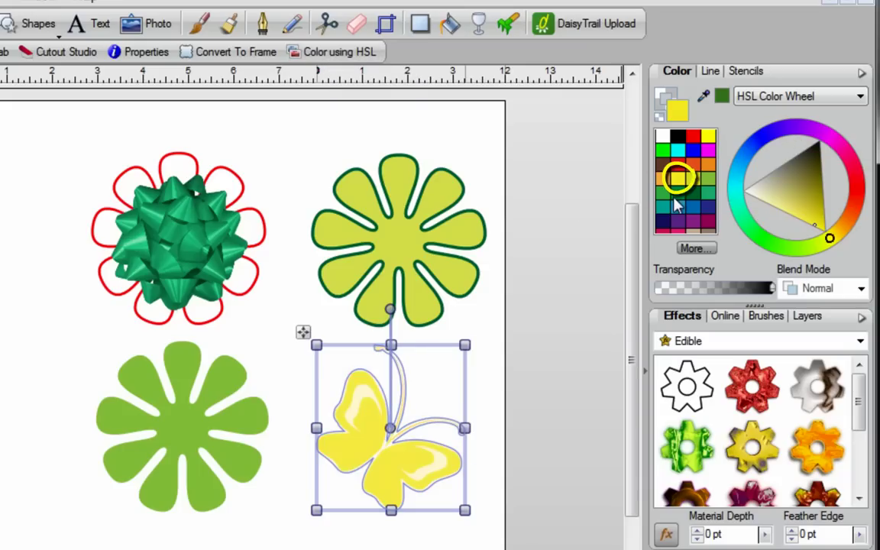
{"action": "left_click", "coordinate": [677, 194]}
{"action": "left_click", "coordinate": [692, 195]}
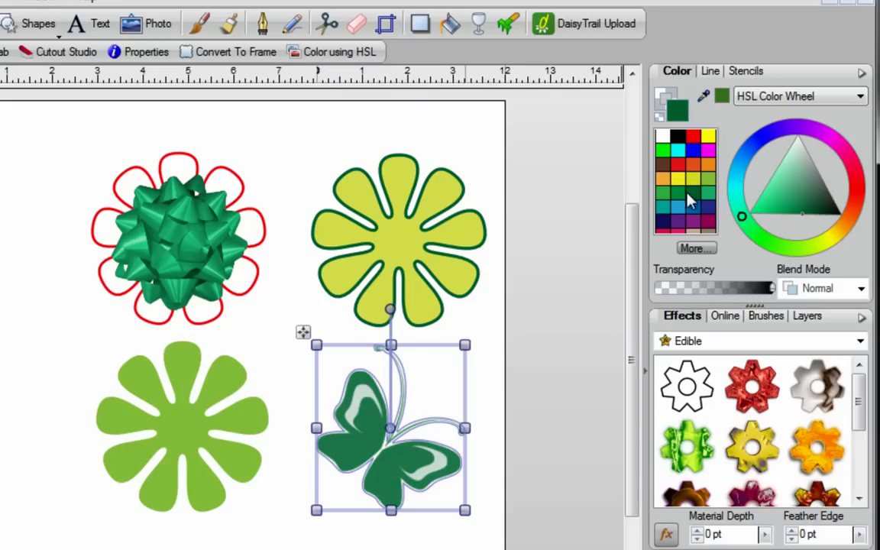
Give the butterfly a red line colour and deselect it
{"action": "left_click", "coordinate": [668, 95]}
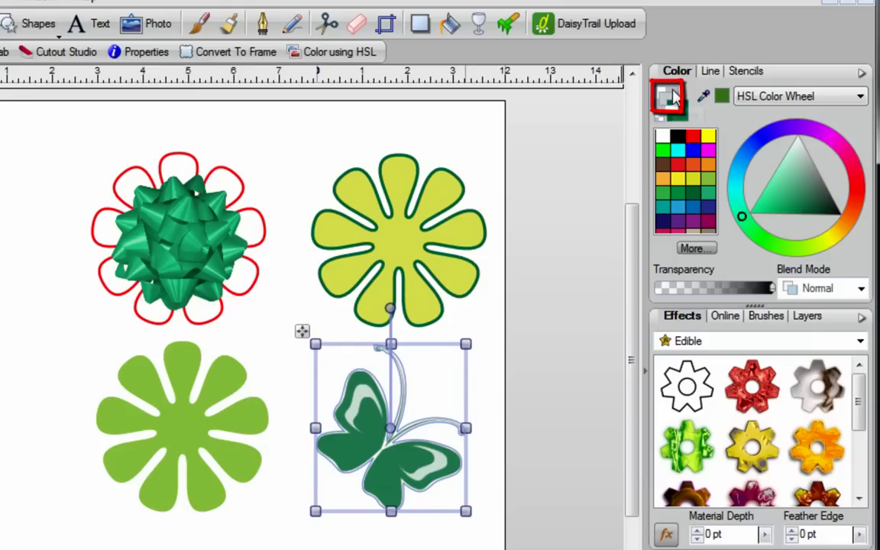
{"action": "left_click", "coordinate": [693, 137]}
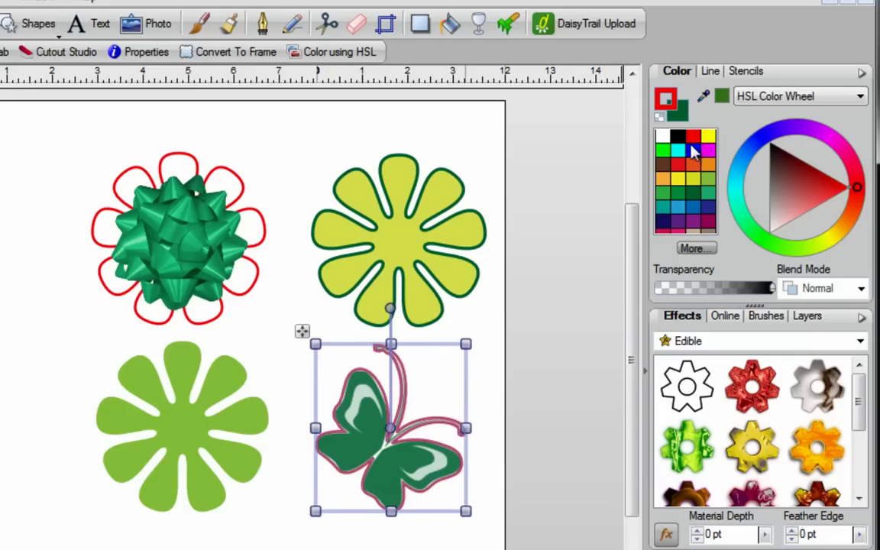
{"action": "left_click", "coordinate": [437, 480]}
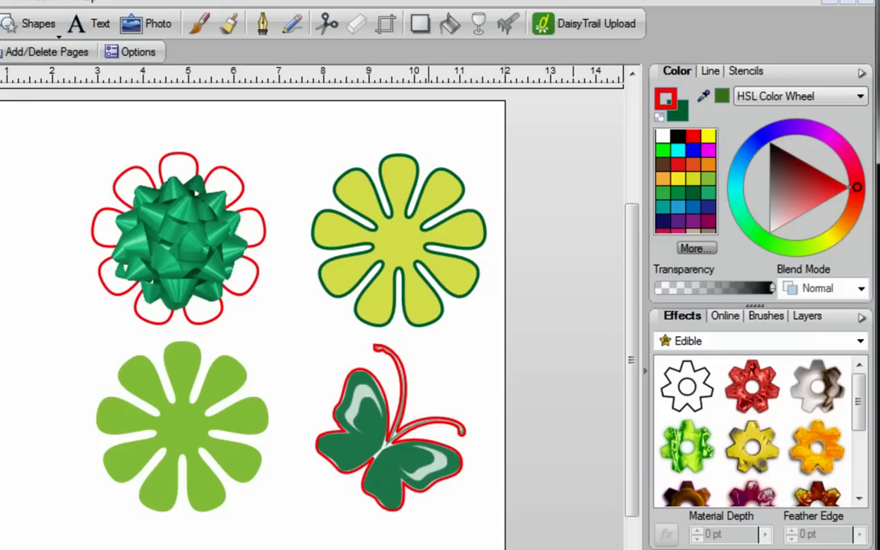